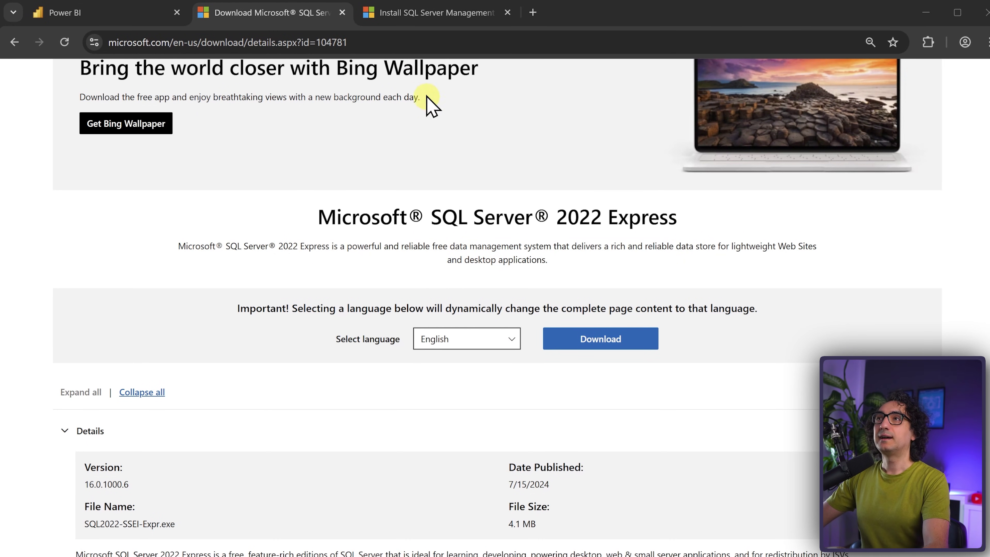
- Open the SQL Server Management Studio install page and download the SSMS 22 installer
left_click(410, 20)
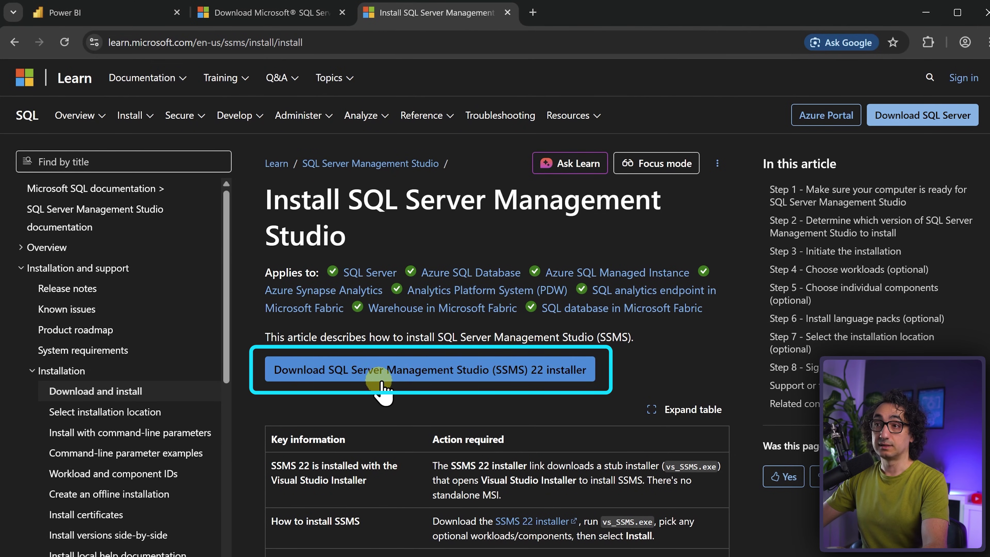
left_click(484, 390)
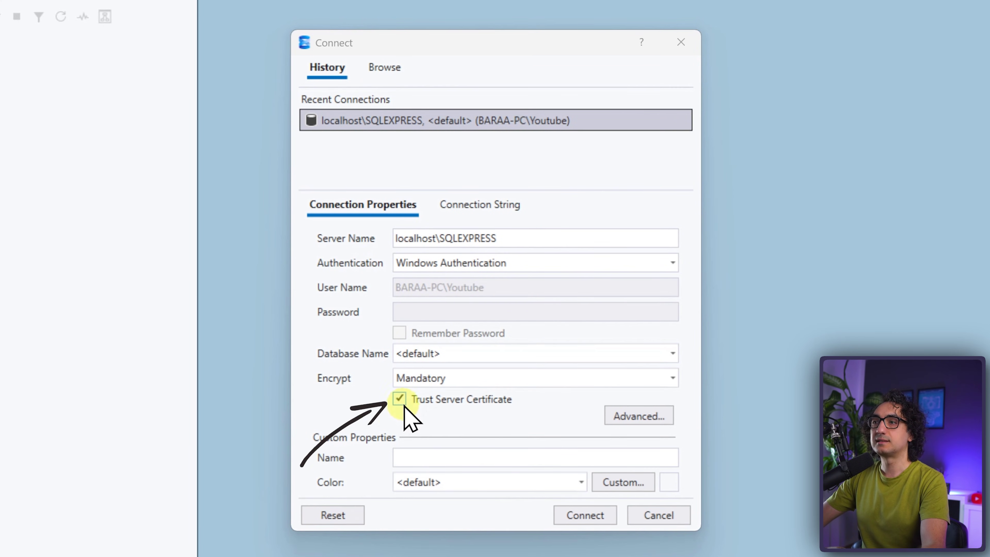
- In SQL Server Management Studio, connect to localhost\SQLEXPRESS with Windows Authentication, mandatory encryption and a trusted server certificate
left_click(575, 518)
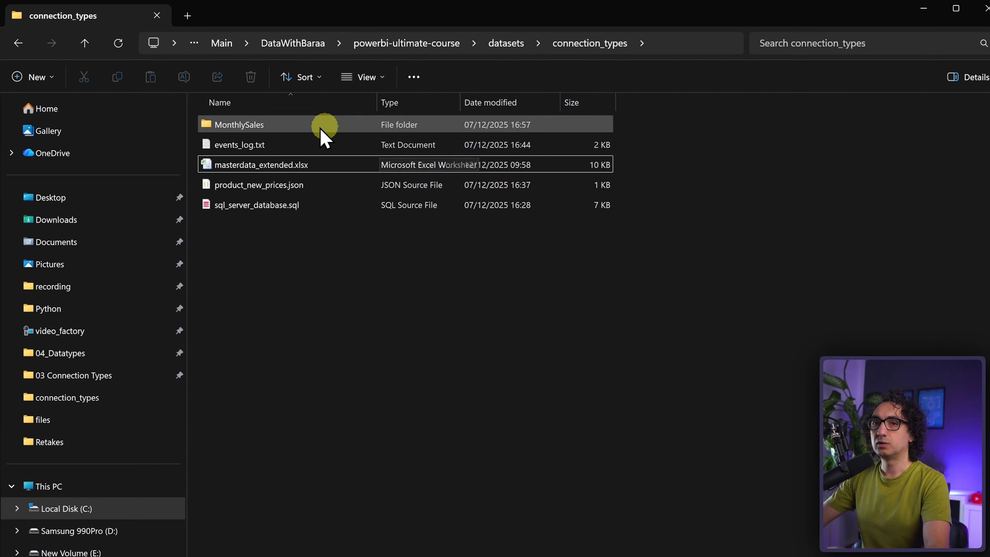
- Open sql_server_database.sql from the connection_types folder in Visual Studio Code and copy its entire script
left_click(290, 205)
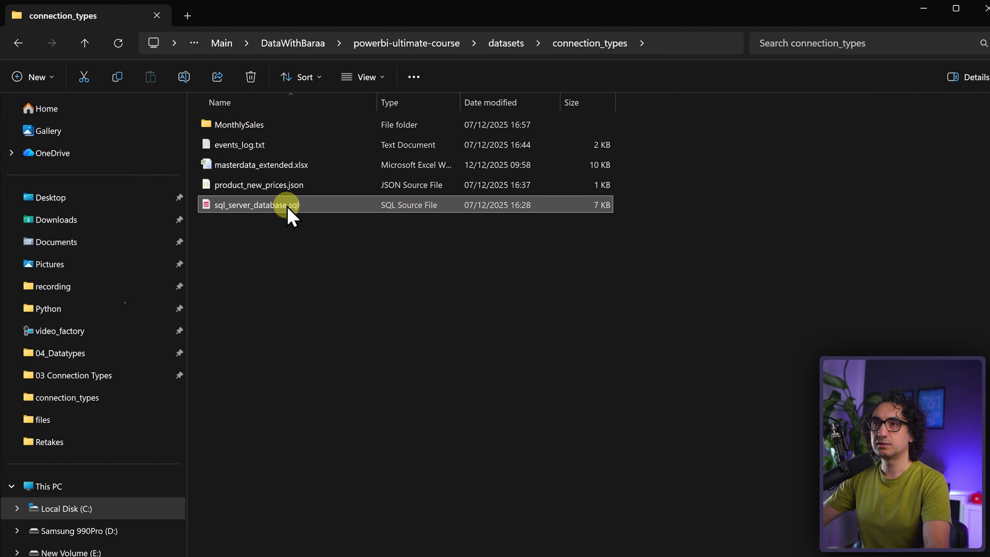
double_click(244, 203)
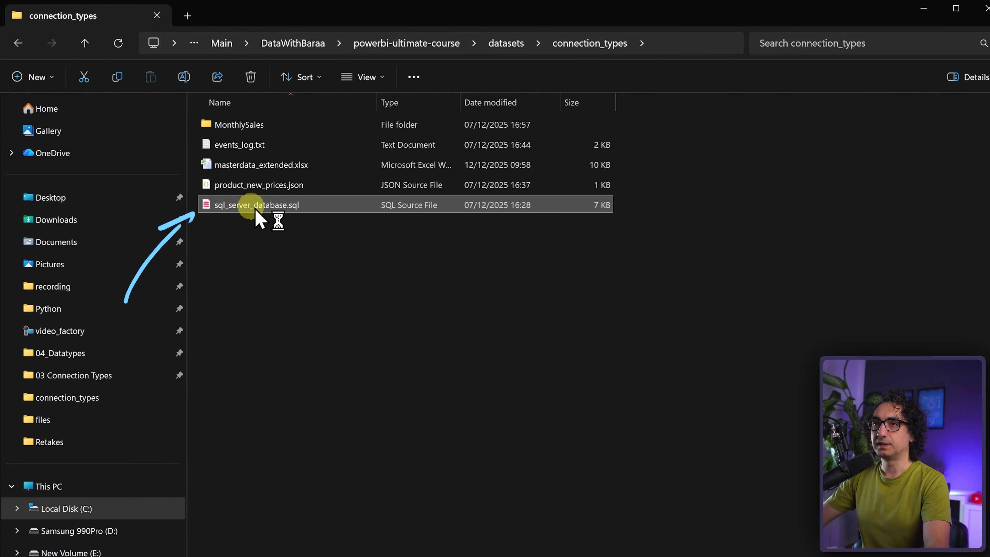
left_click_drag(228, 100, 42, 40)
double_click(320, 199)
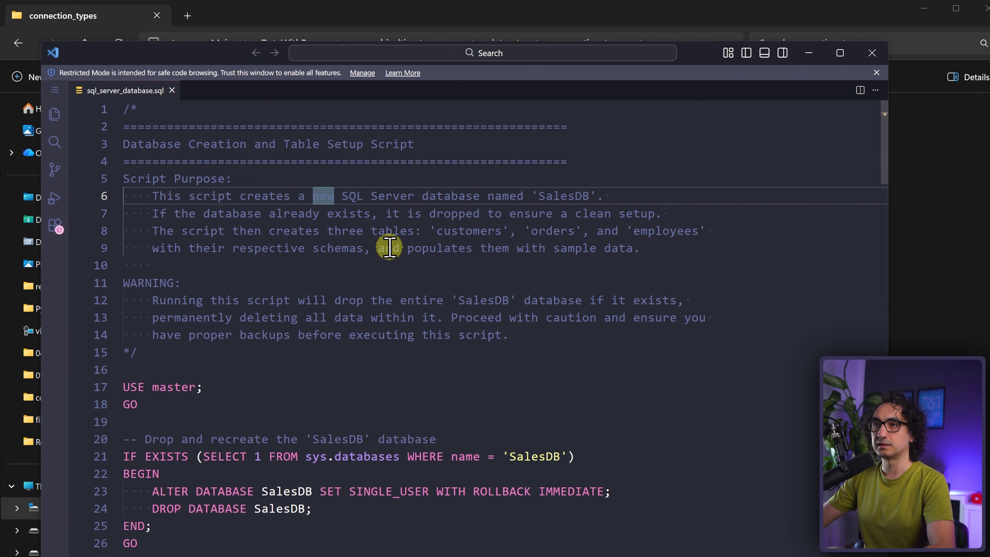
key("ctrl+a")
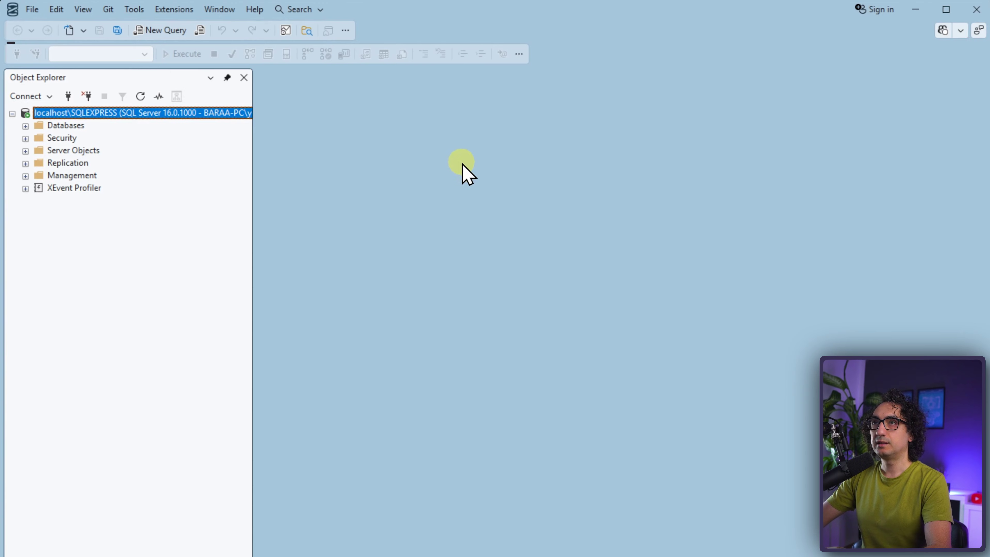
- Switch to SQL Server Management Studio, paste the copied script into a new query on localhost\SQLEXPRESS and execute it
left_click(245, 113)
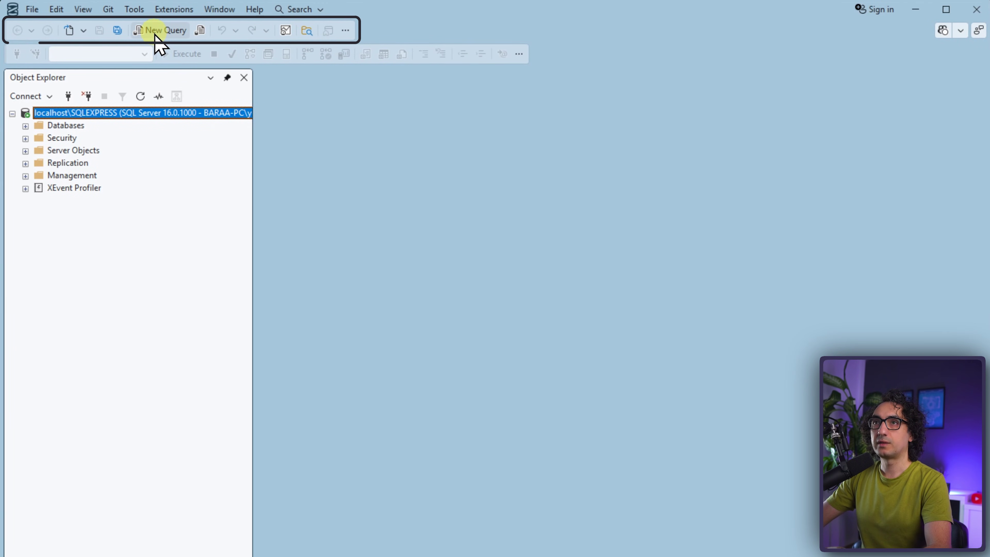
left_click(161, 30)
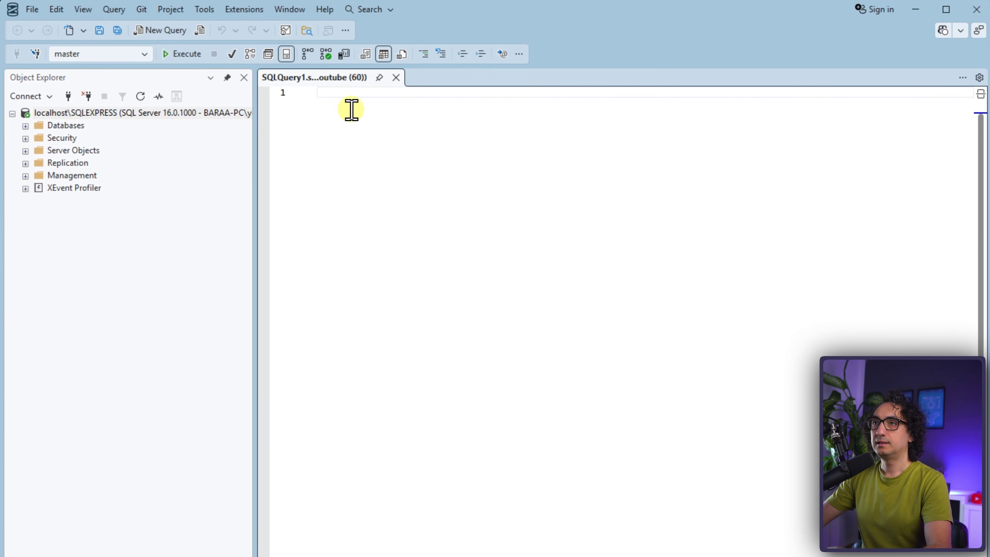
key("ctrl+v")
left_click(196, 55)
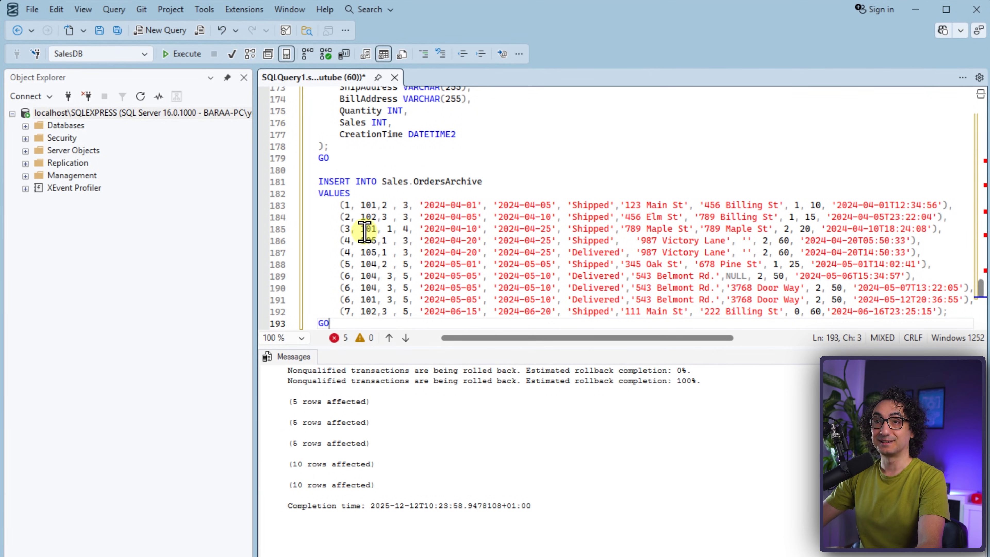
- Expand the tables of the SalesDB database and view the top 1000 rows of Sales.Customers
left_click(43, 113)
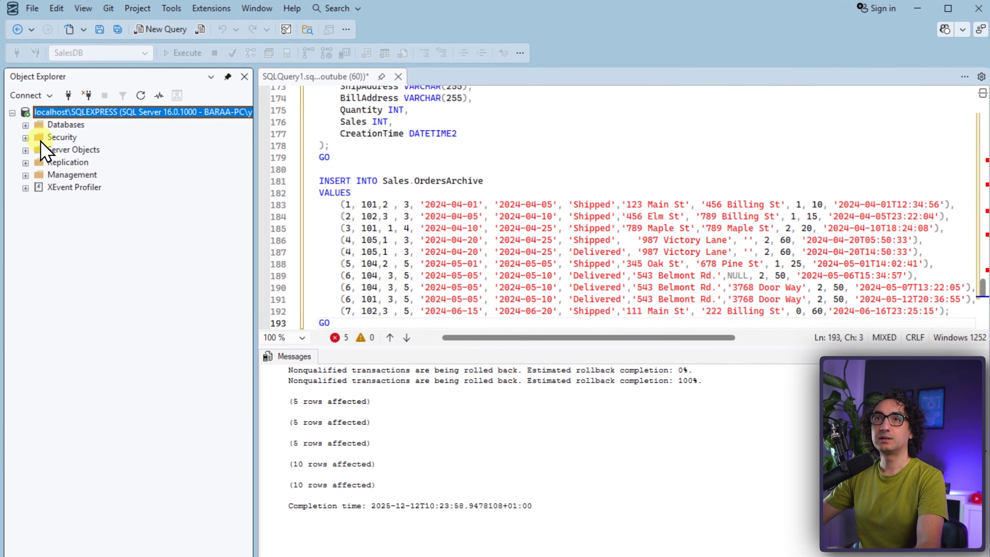
left_click(25, 125)
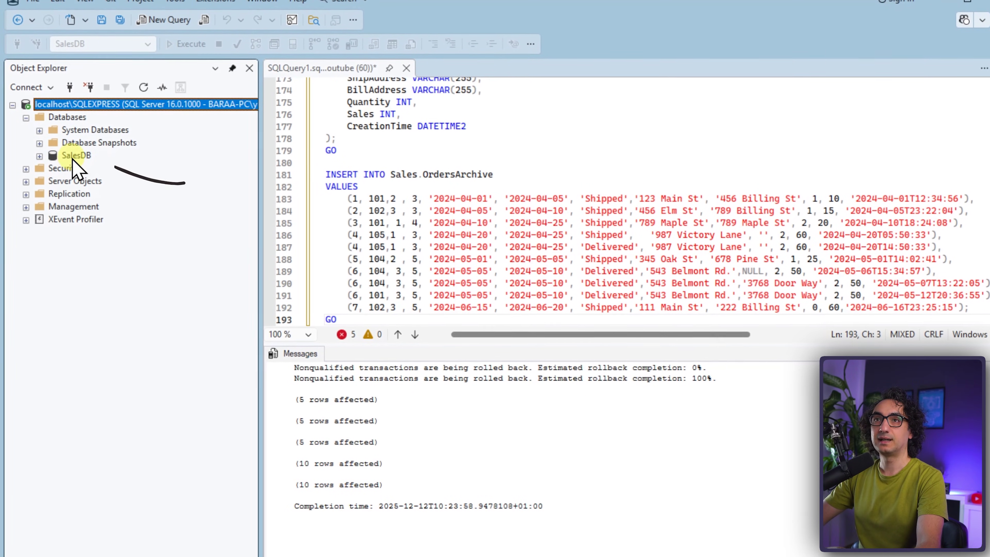
left_click(74, 156)
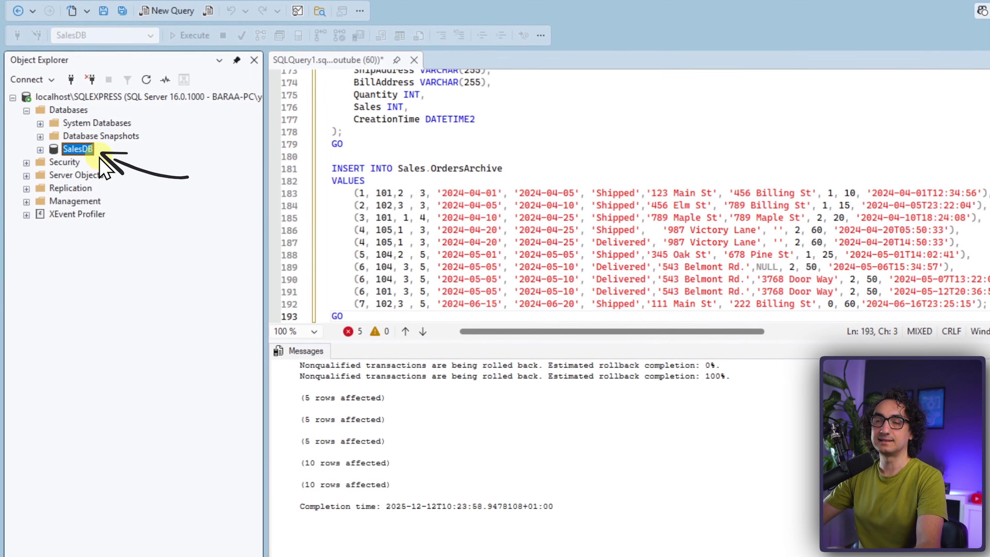
left_click(40, 148)
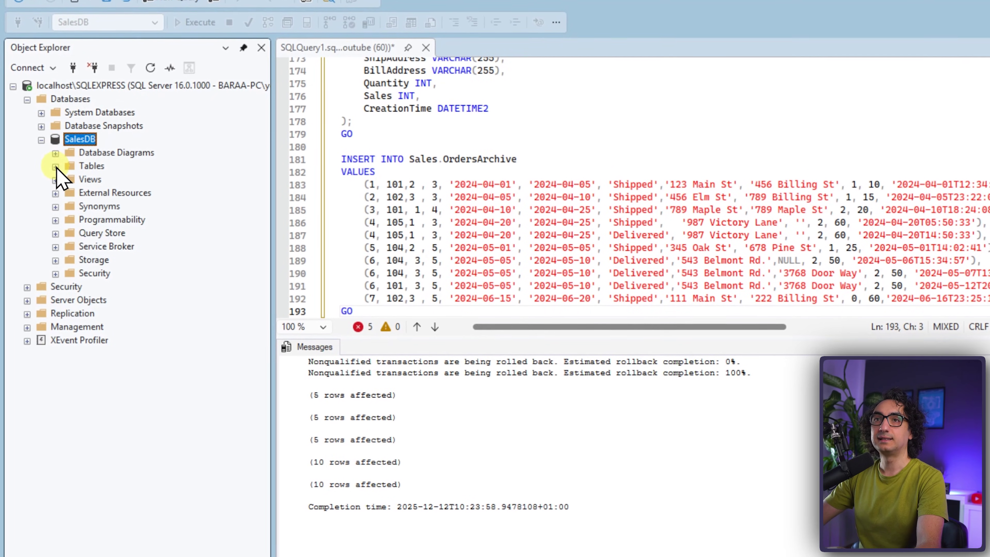
left_click(56, 175)
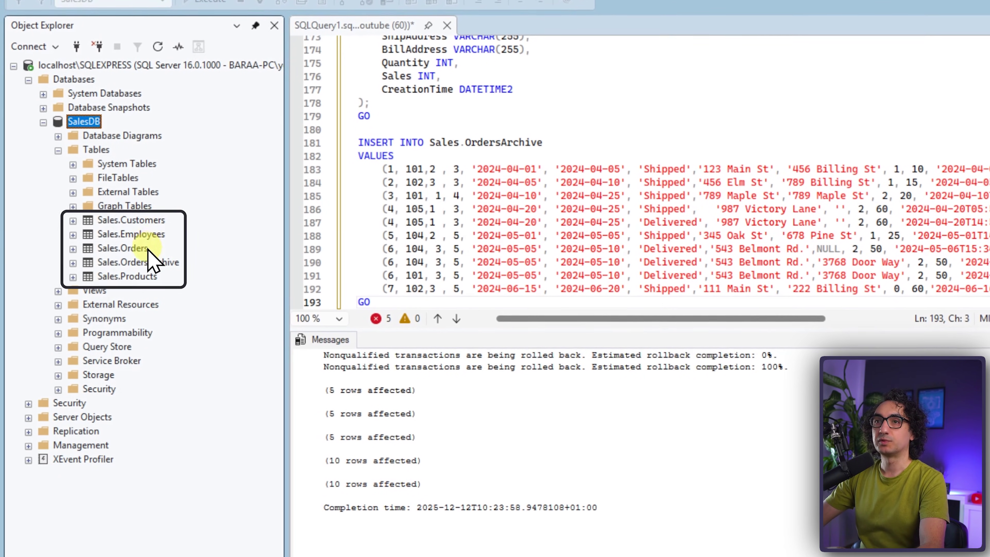
right_click(150, 221)
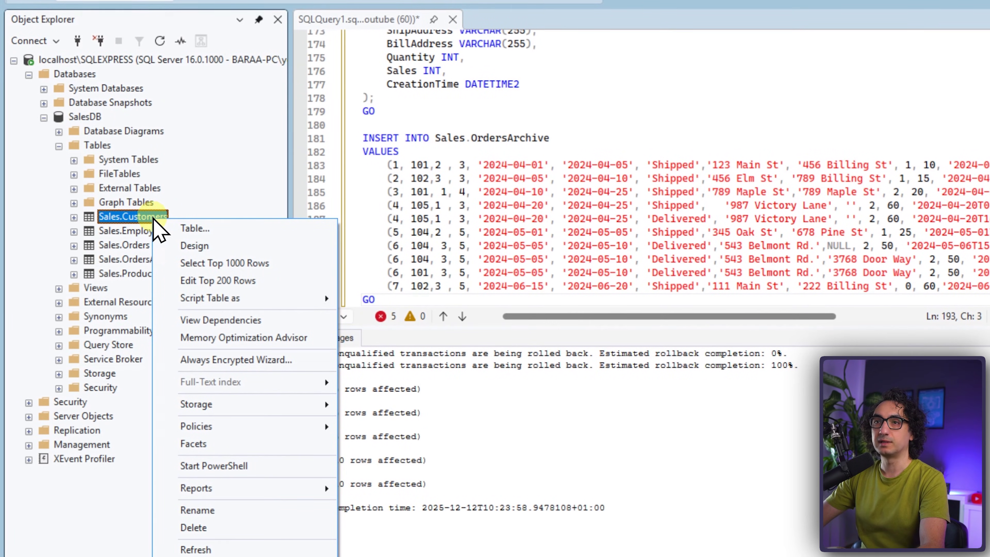
left_click(228, 264)
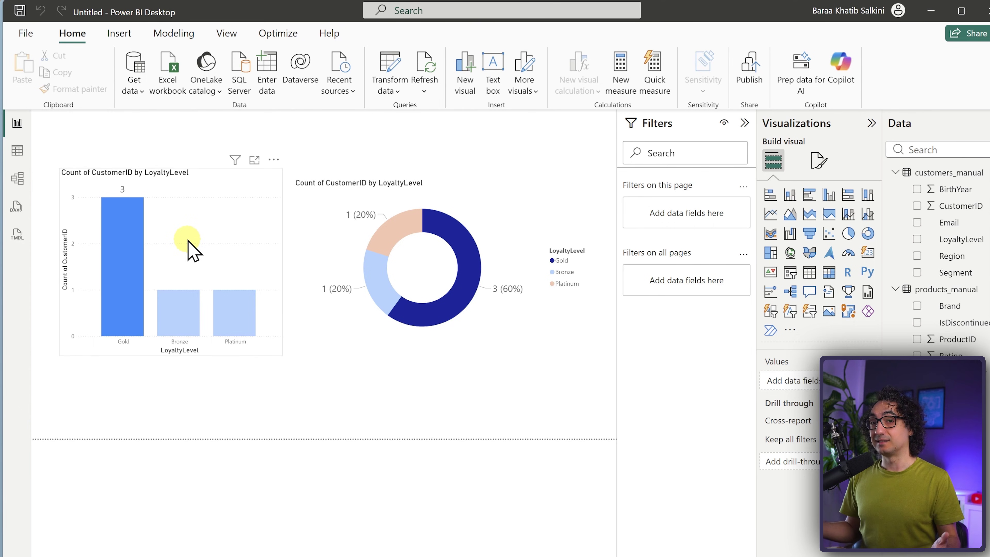
- Switch to Power BI Desktop and set up a SQL Server database source with server localhost\SQLEXPRESS in DirectQuery mode
left_click(137, 92)
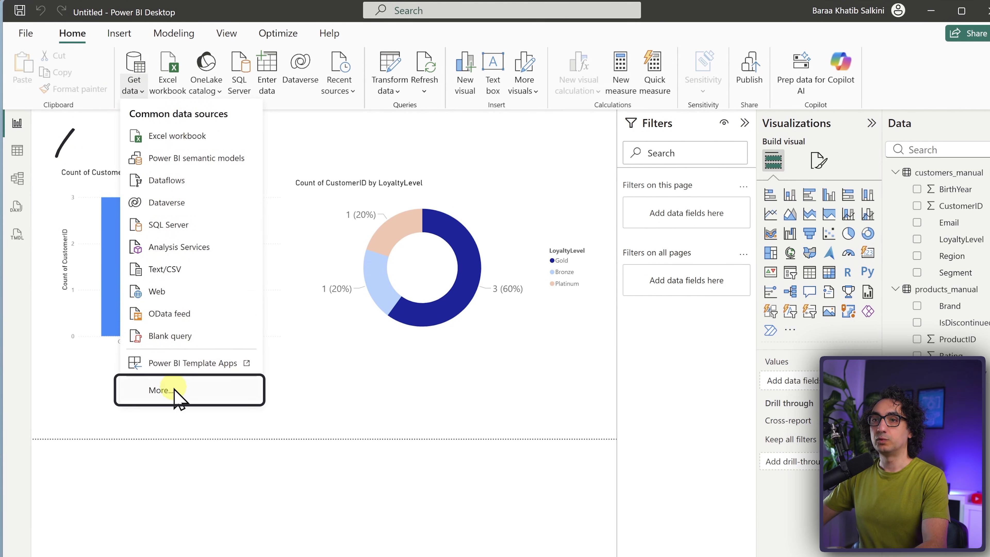
left_click(163, 390)
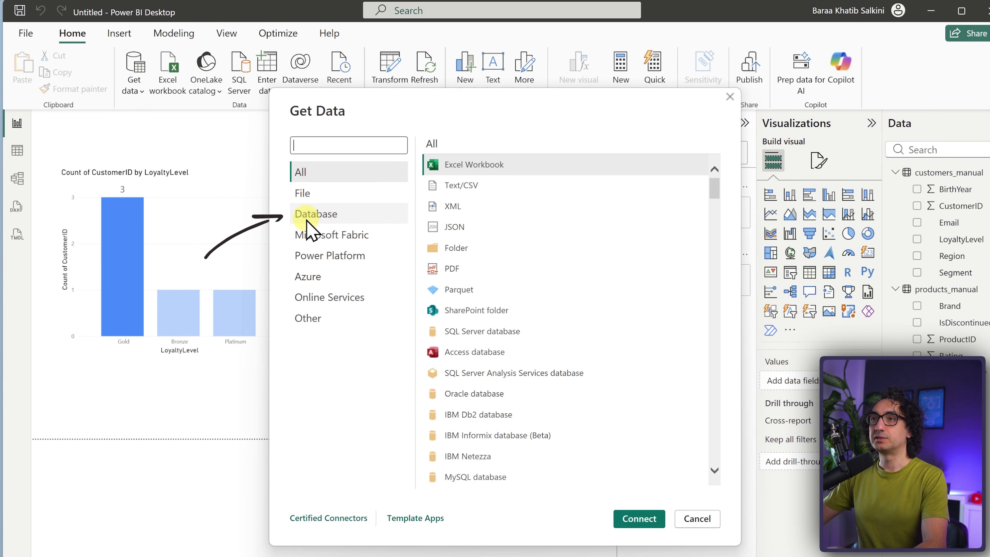
left_click(310, 216)
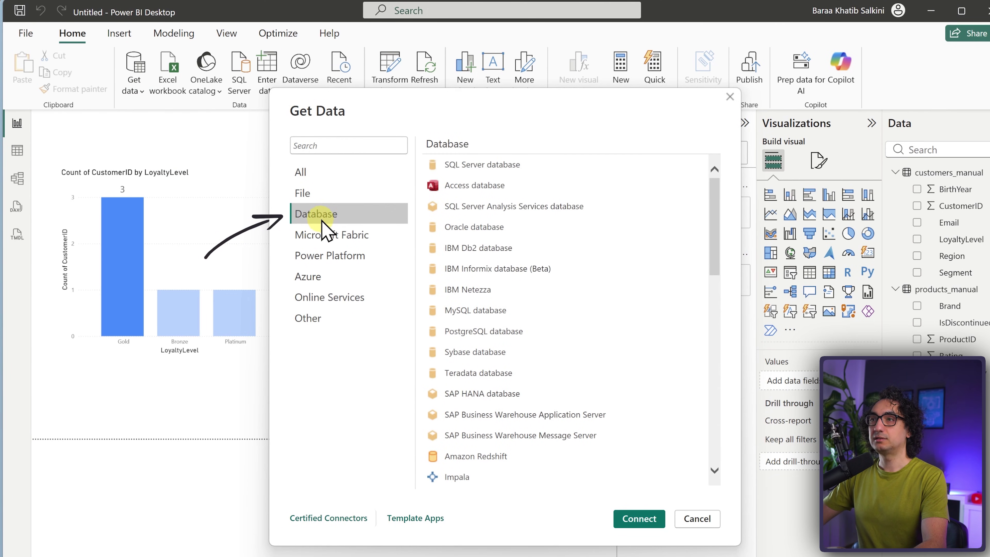
left_click(507, 172)
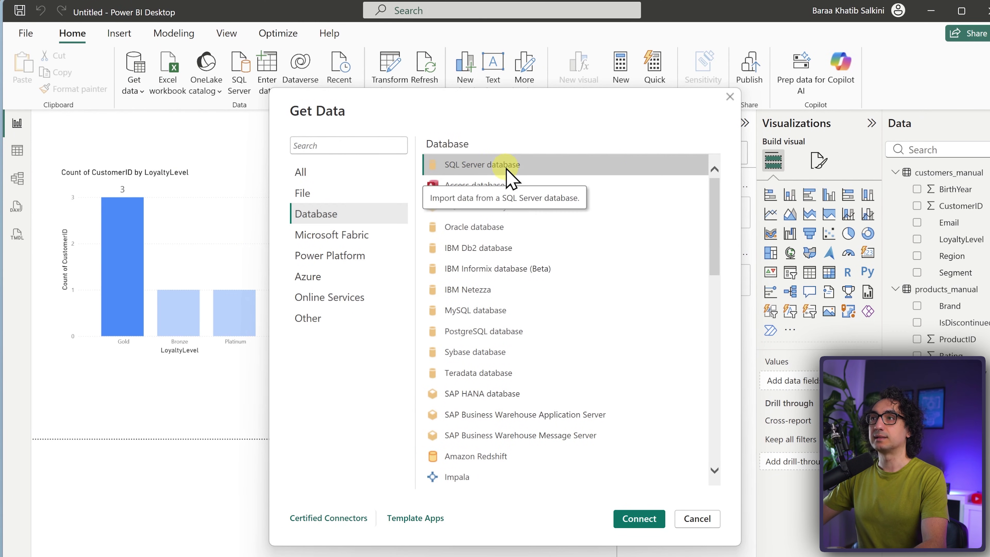
left_click(642, 522)
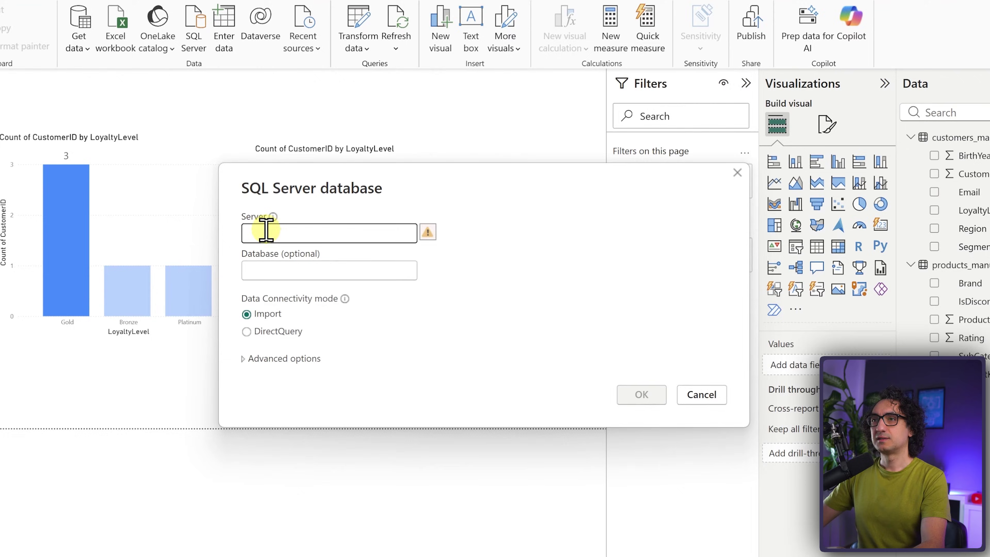
type("localhost\\SQLEXPRESS")
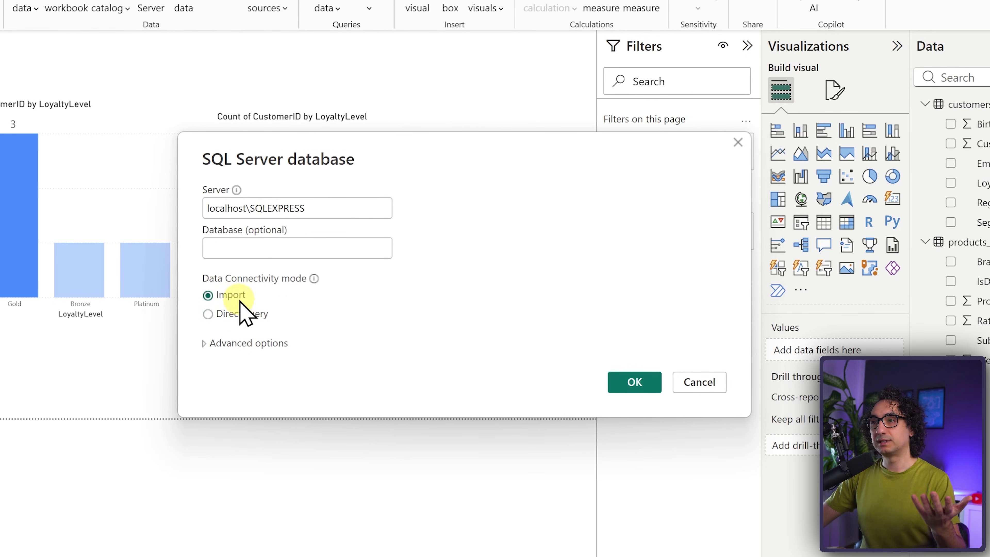
left_click(222, 318)
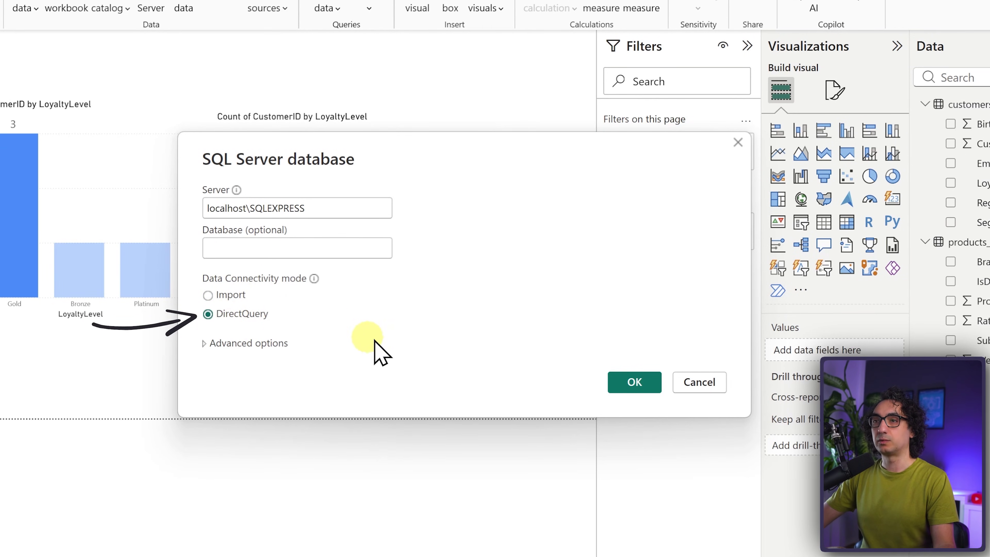
left_click(634, 384)
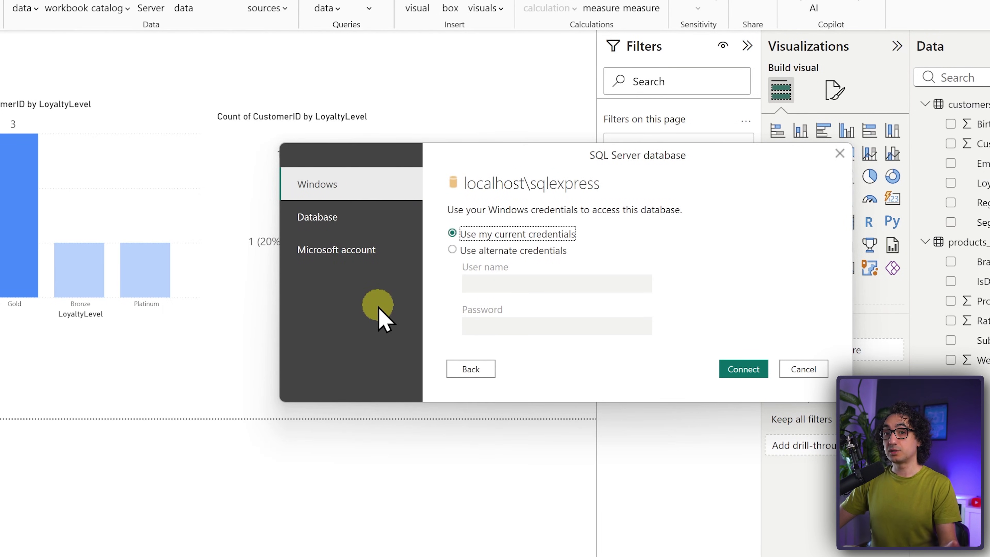
- Connect to the server using the current Windows credentials and accept an unencrypted connection
left_click(340, 224)
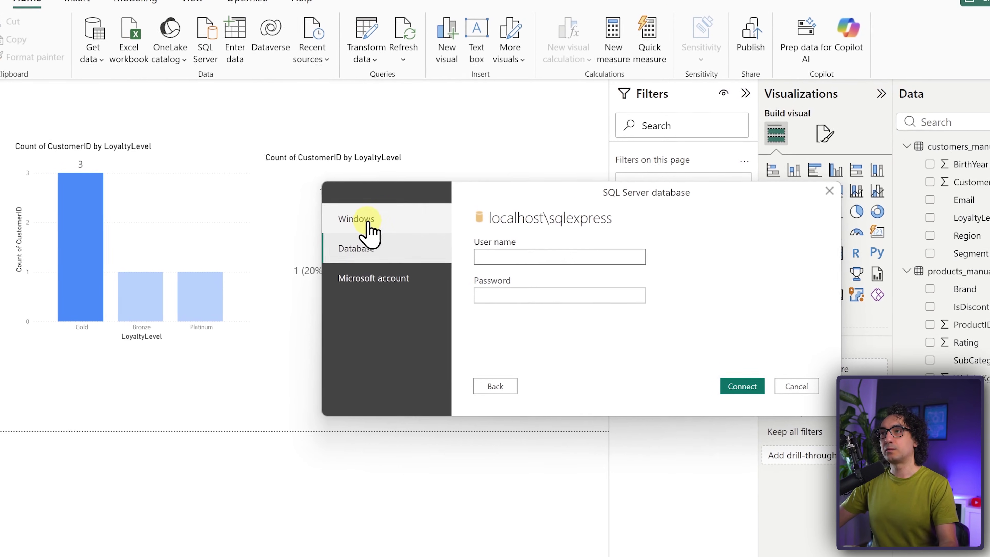
left_click(368, 226)
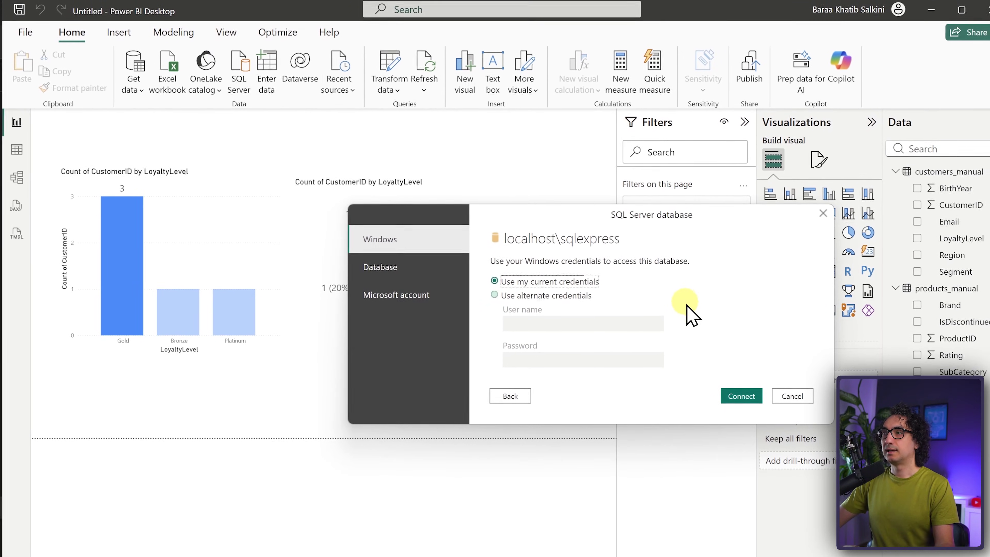
left_click(739, 395)
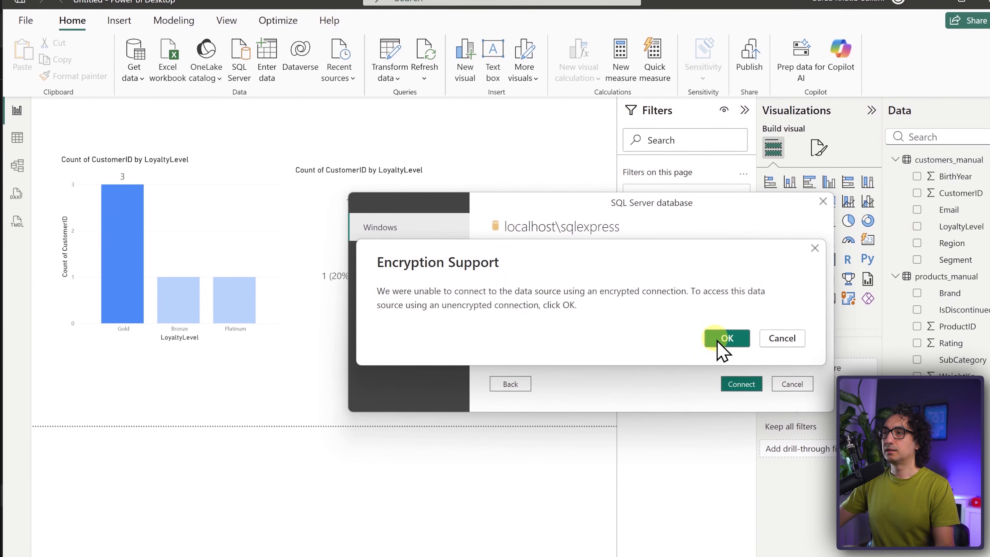
left_click(725, 339)
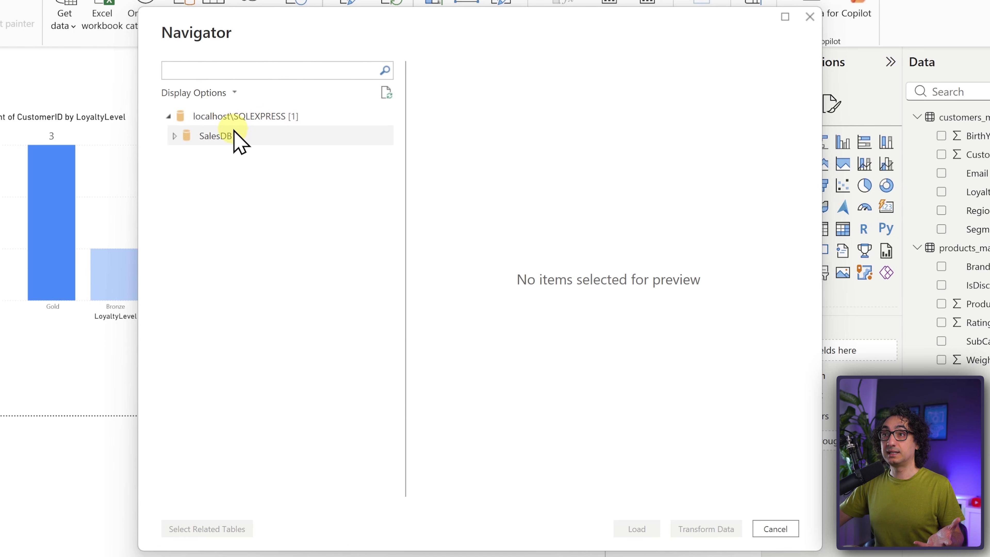
- Preview Sales.Customers in SalesDB, load the Sales.Customers and Sales.Orders tables, and accept the potential security risk
left_click(230, 136)
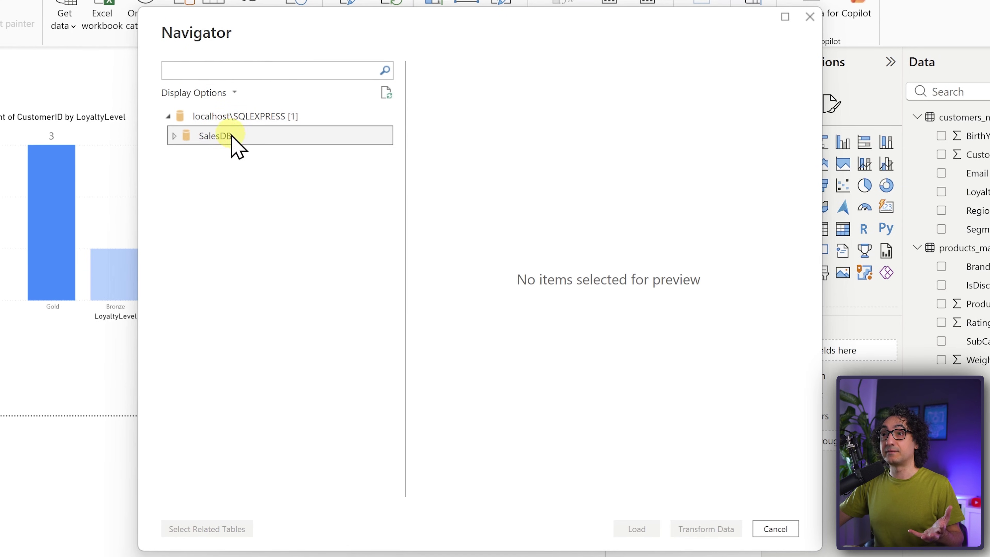
left_click(175, 135)
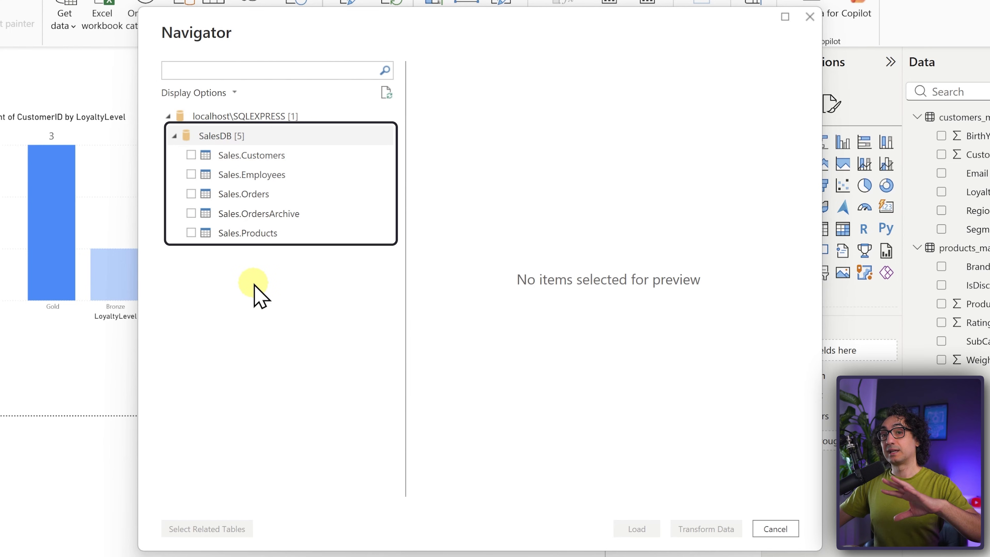
left_click(303, 158)
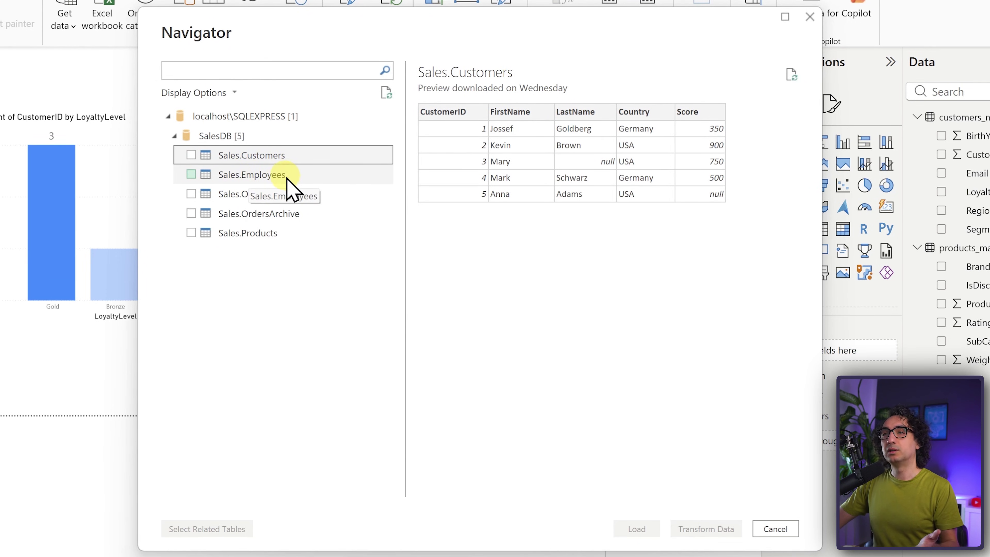
left_click(191, 154)
left_click(191, 194)
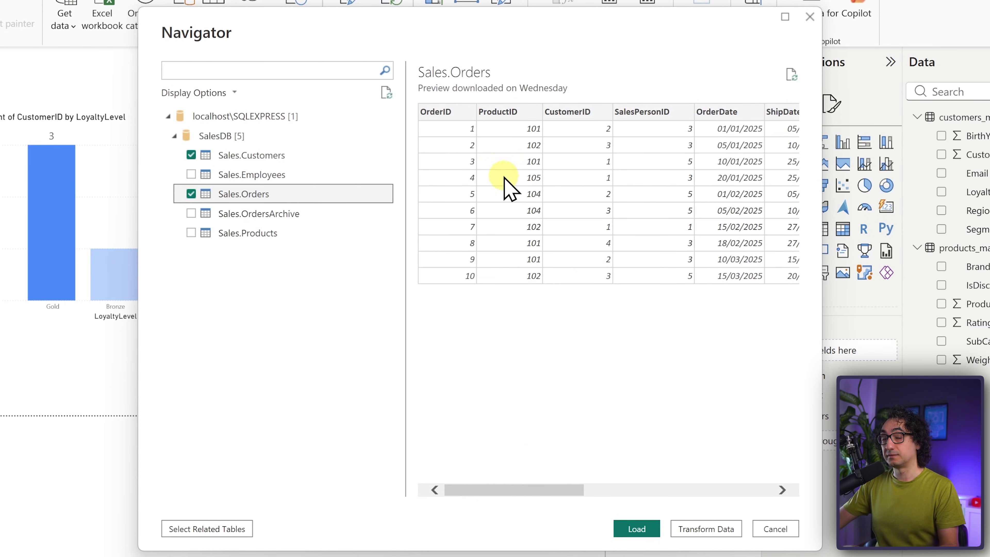
left_click(628, 543)
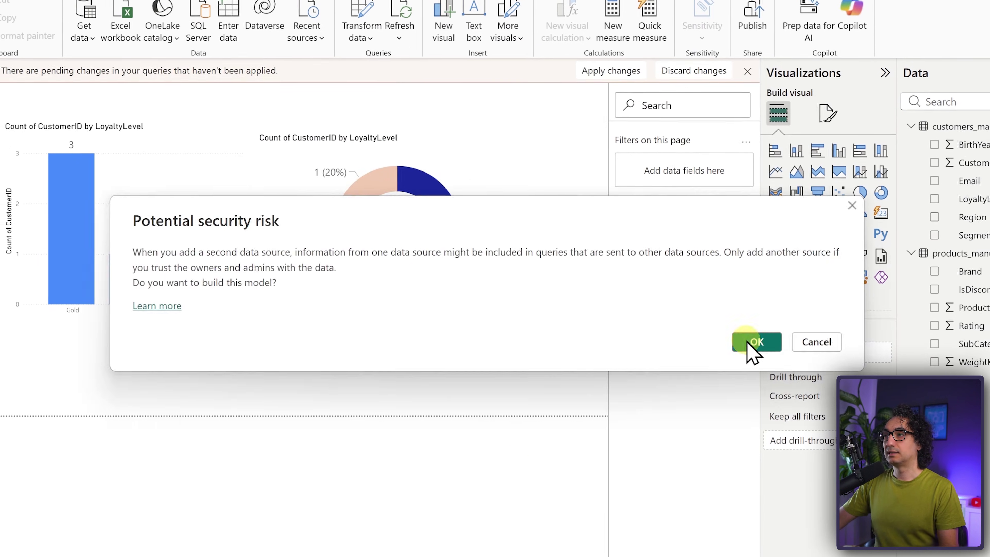
left_click(752, 338)
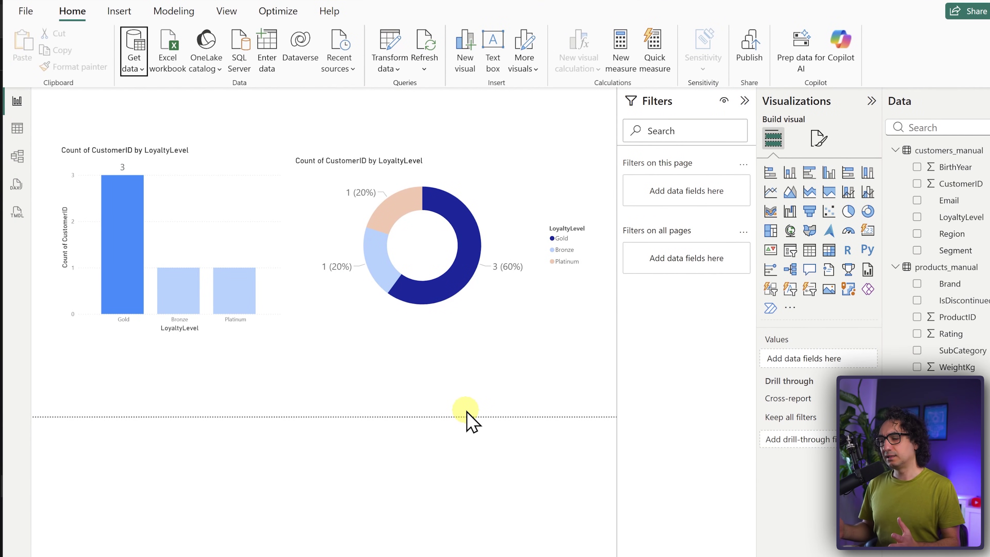
- Open the data model and review the storage mode options available for the Sales Customers table
left_click(202, 399)
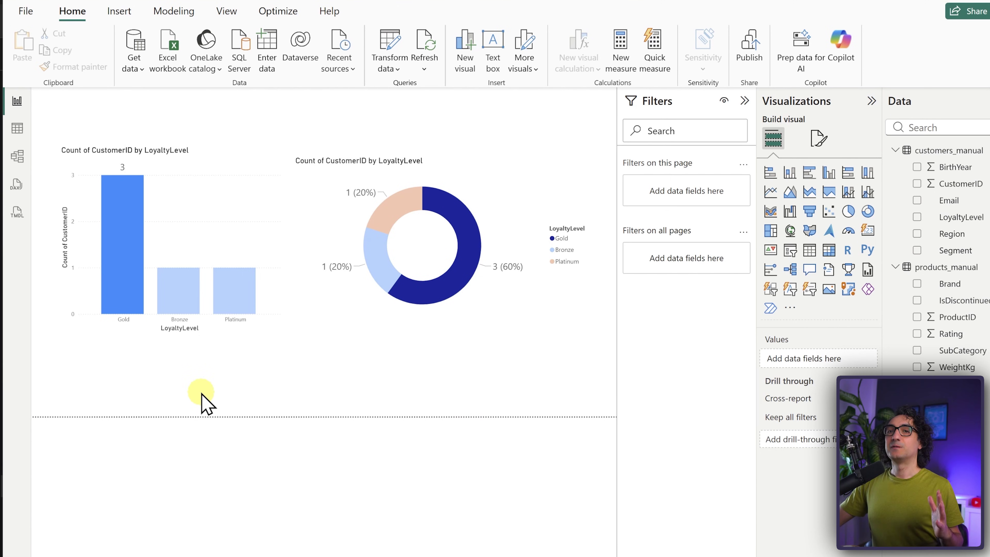
left_click(18, 157)
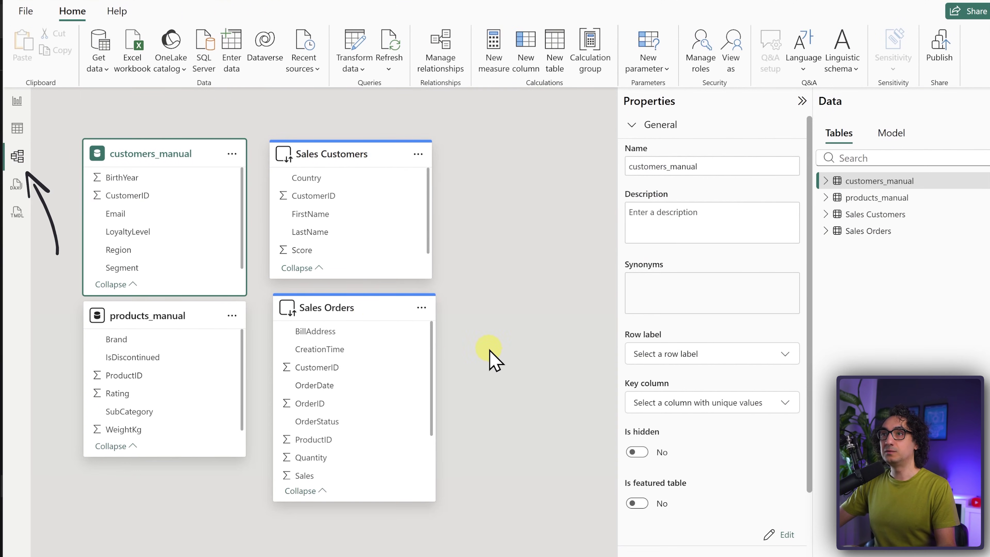
left_click_drag(349, 124, 265, 166)
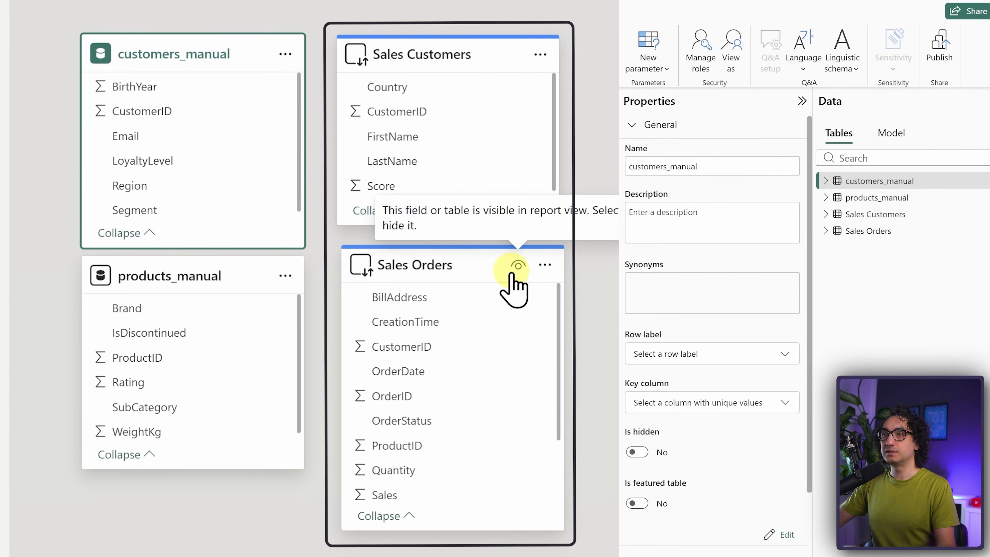
mouse_move(357, 55)
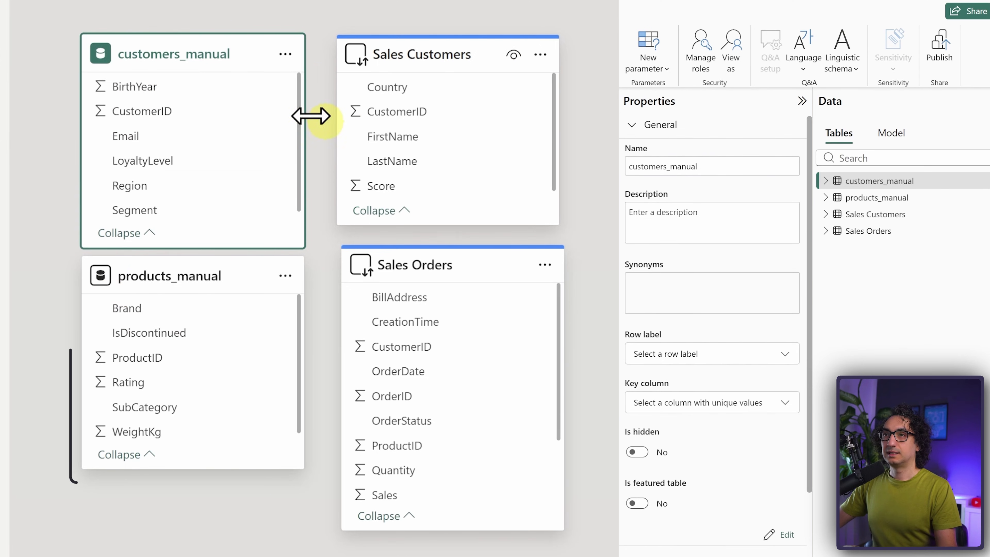
mouse_move(427, 48)
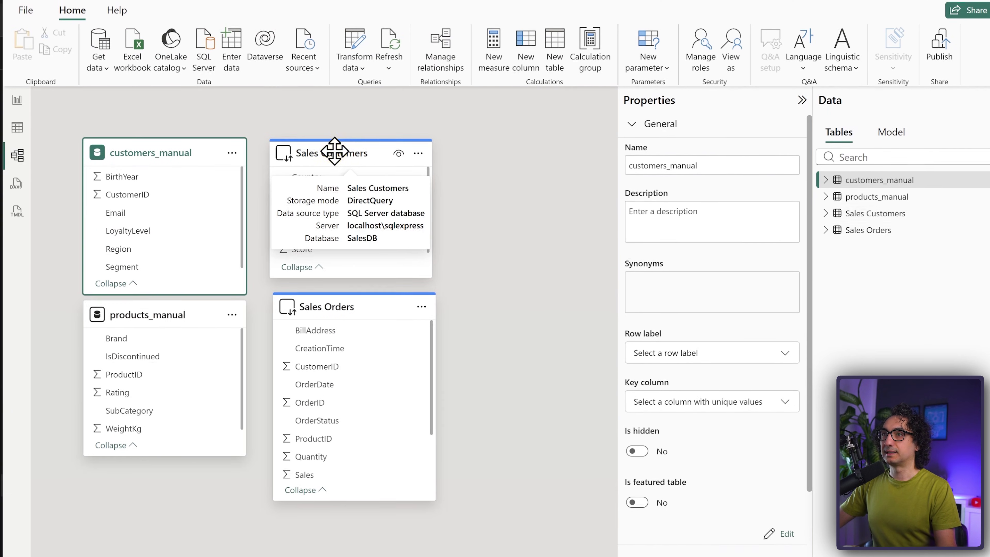
left_click(335, 151)
scroll(743, 329, "down", 3)
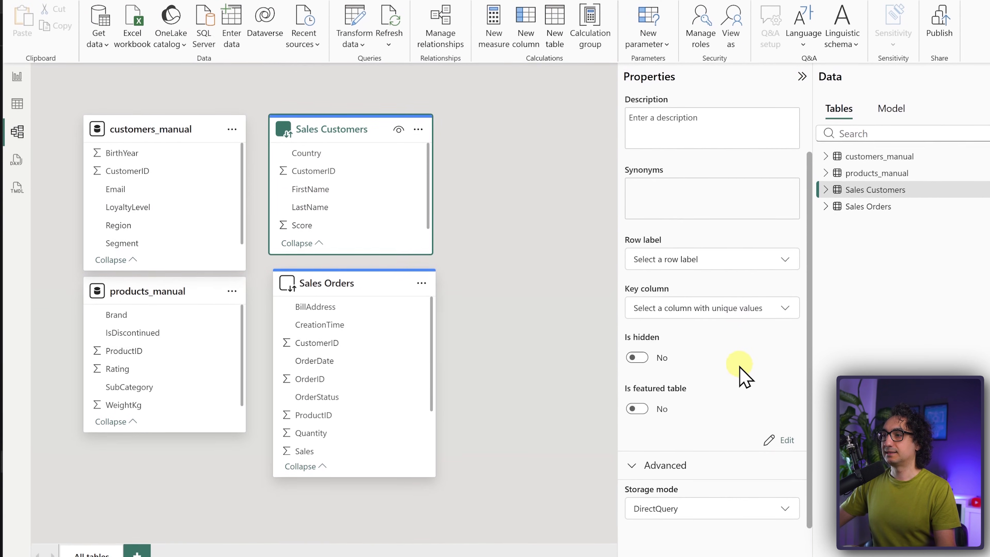
left_click(665, 507)
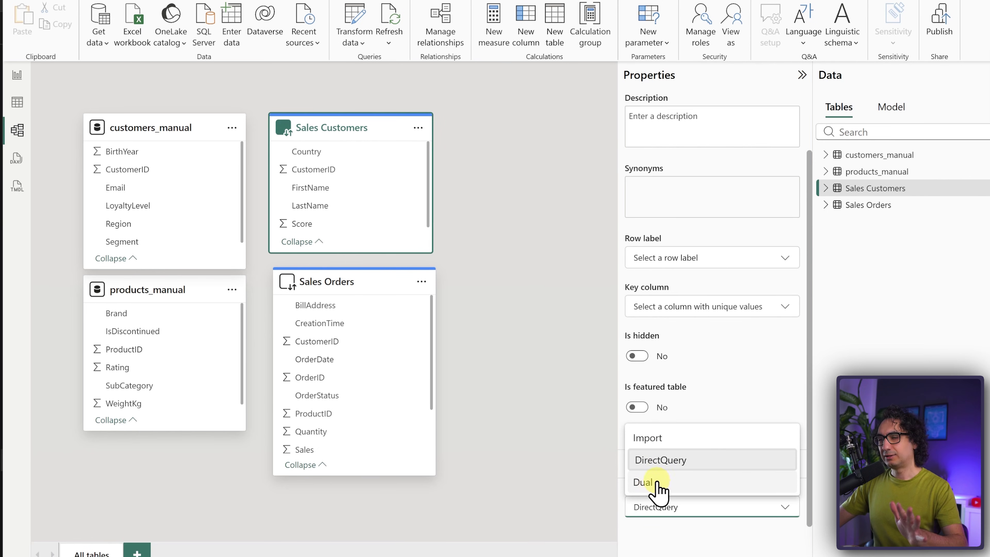
left_click(560, 420)
- Change the storage mode of the Sales Orders table to Import and accept the irreversible change
left_click(375, 284)
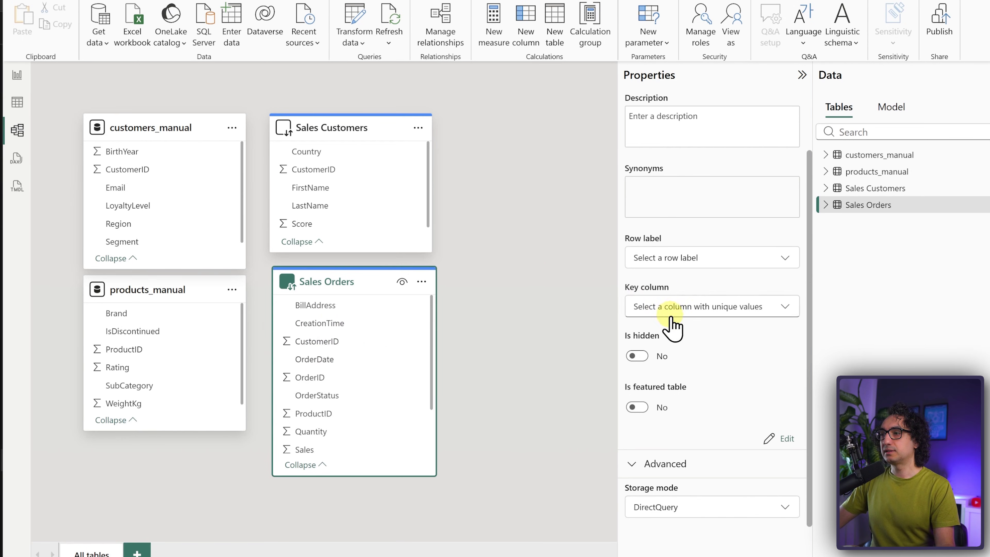
left_click(657, 507)
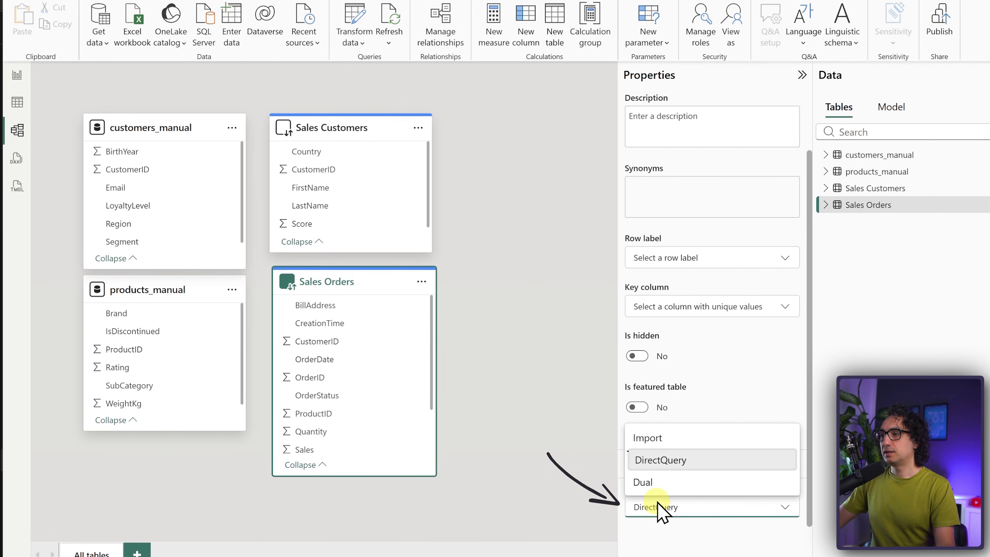
left_click(655, 443)
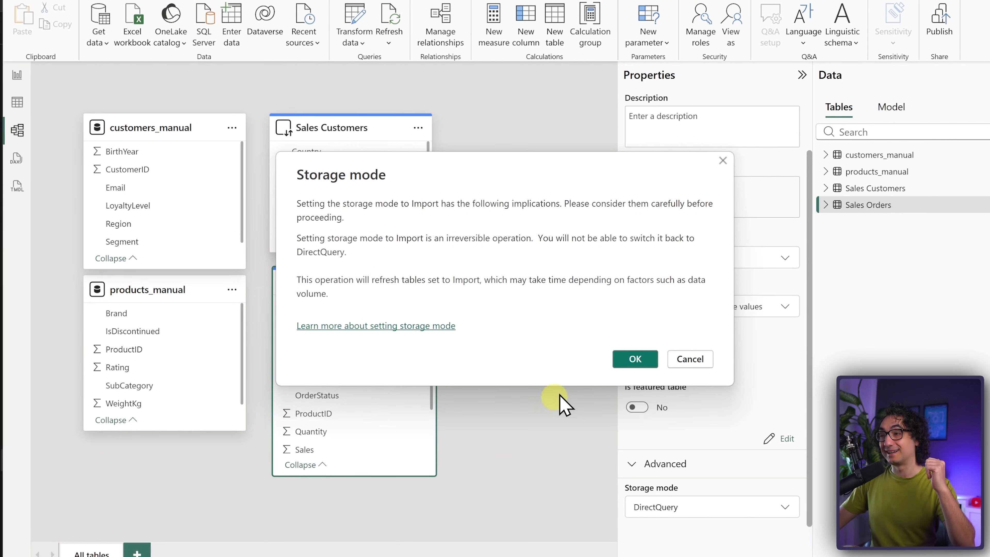
left_click(636, 359)
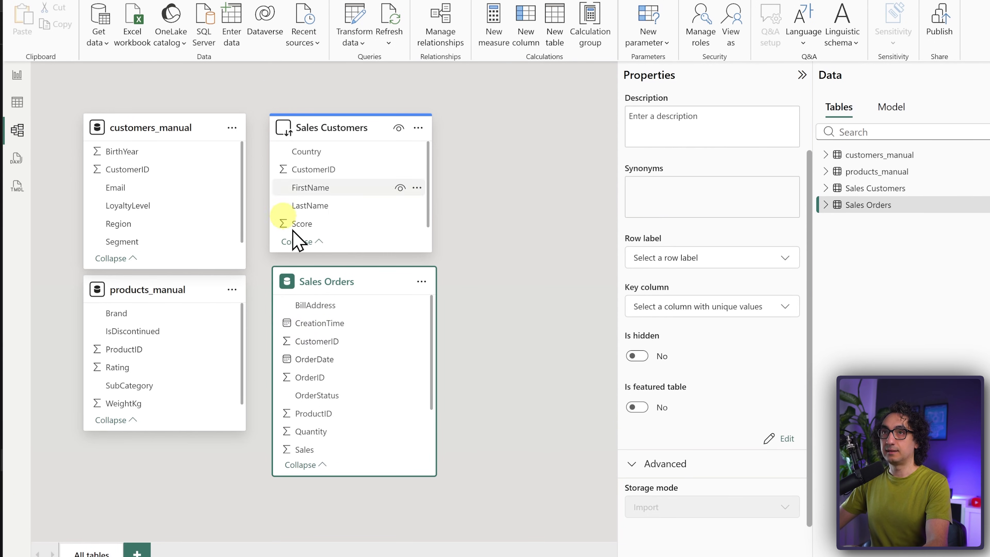
left_click(476, 312)
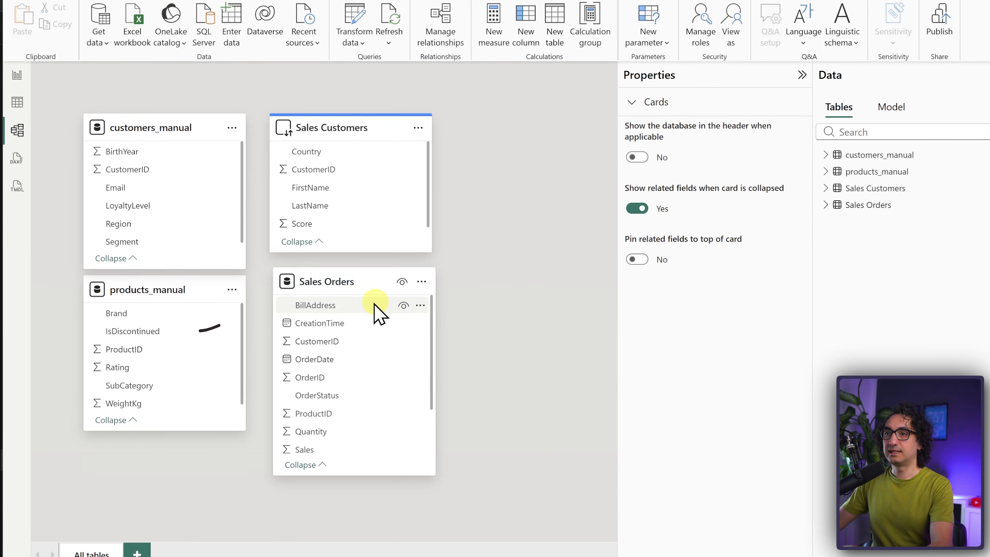
mouse_move(293, 281)
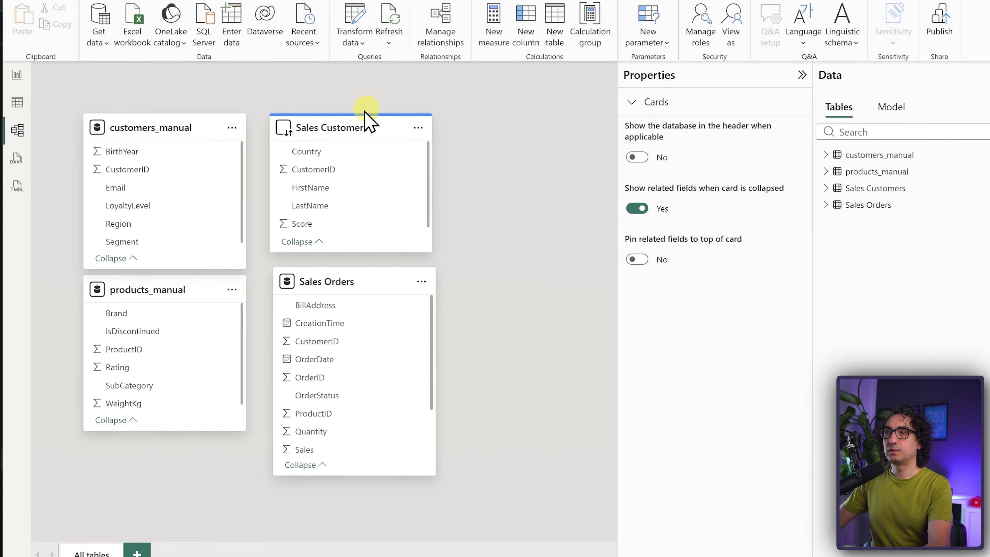
left_click_drag(366, 117, 331, 115)
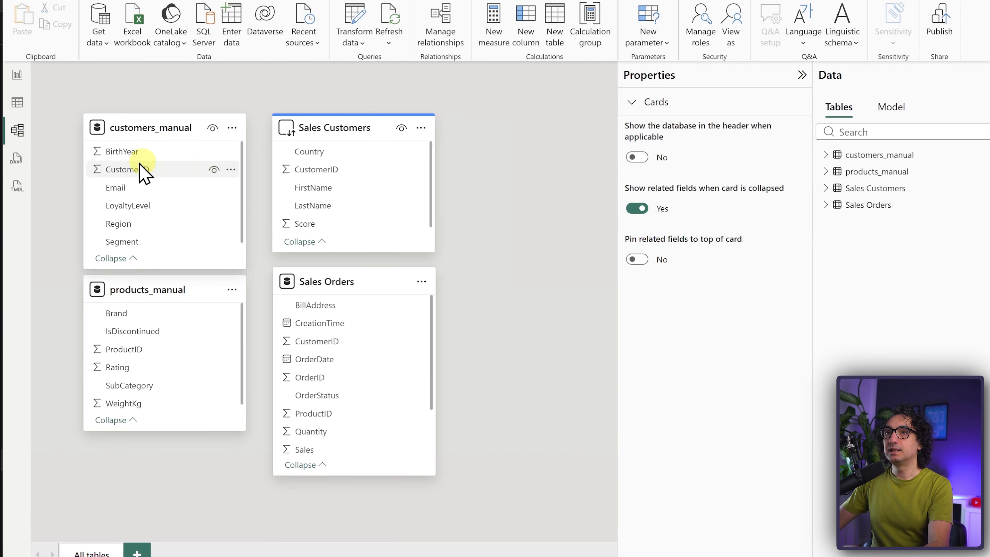
- View the table data of customers_manual, products_manual and Sales Customers
left_click(19, 103)
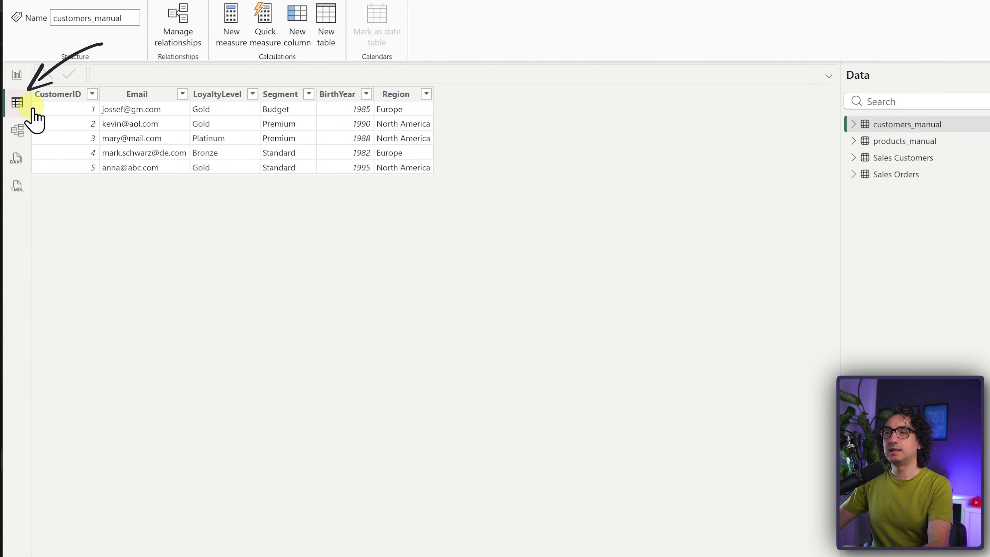
left_click(901, 148)
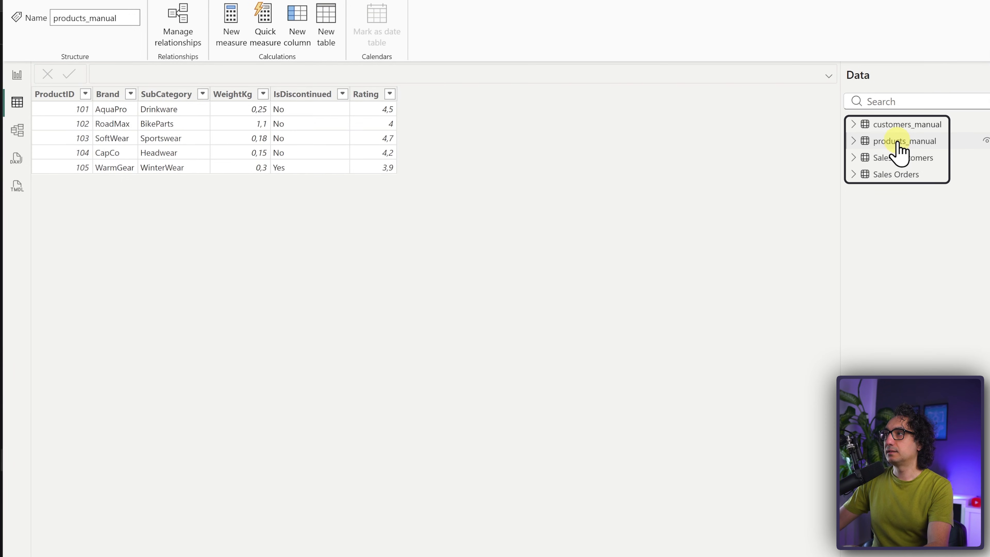
left_click(930, 160)
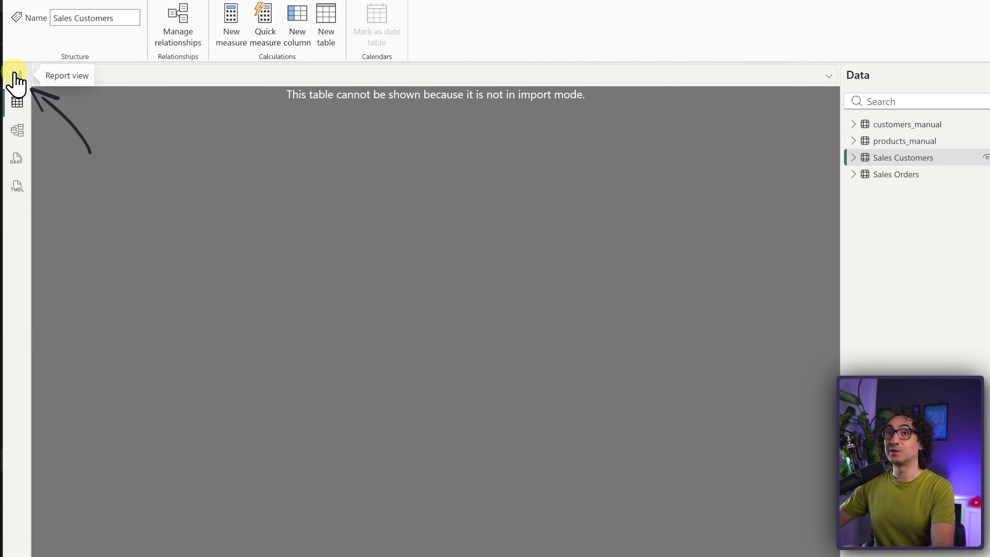
- Add a new report page, collapse the customers_manual and products_manual fields, and expand the Sales Customers fields
left_click(16, 80)
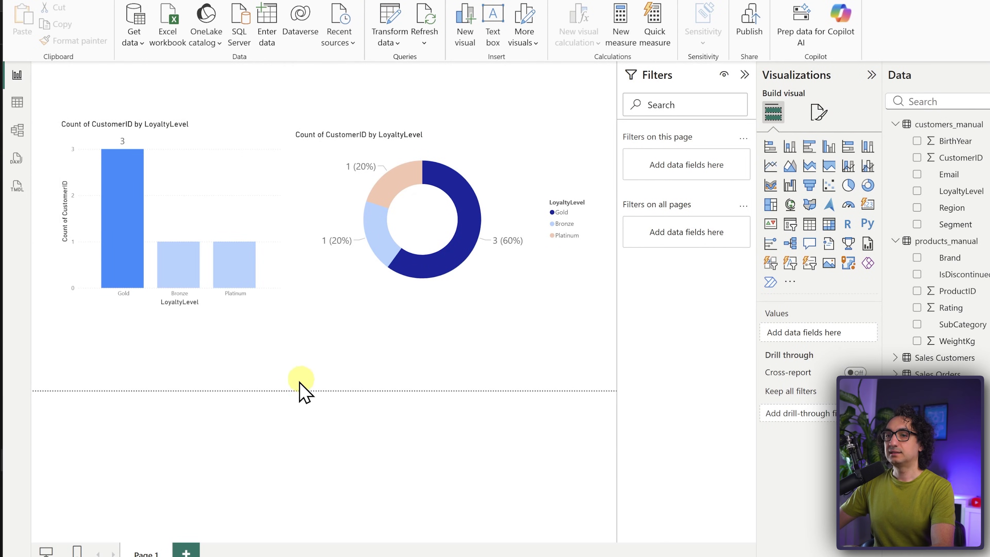
left_click(187, 551)
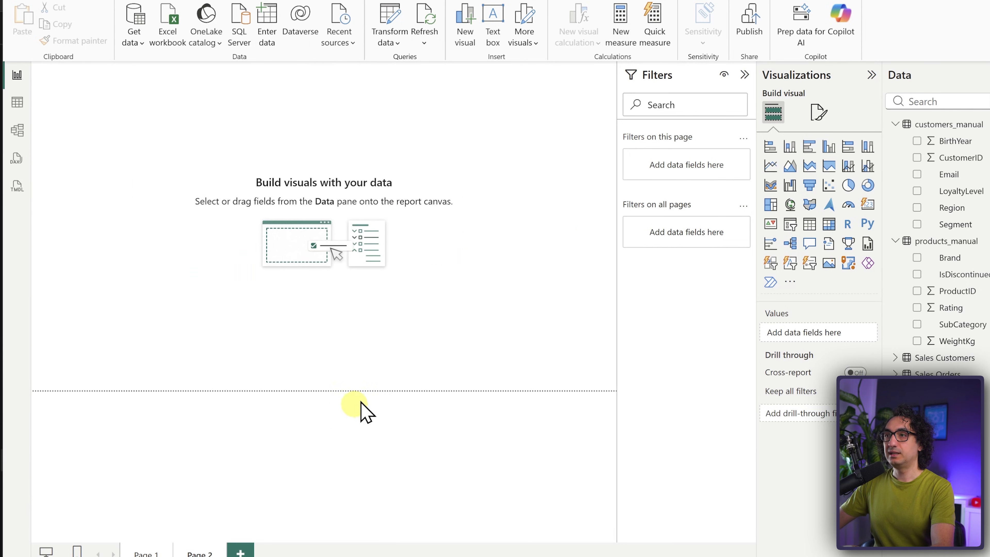
left_click(895, 125)
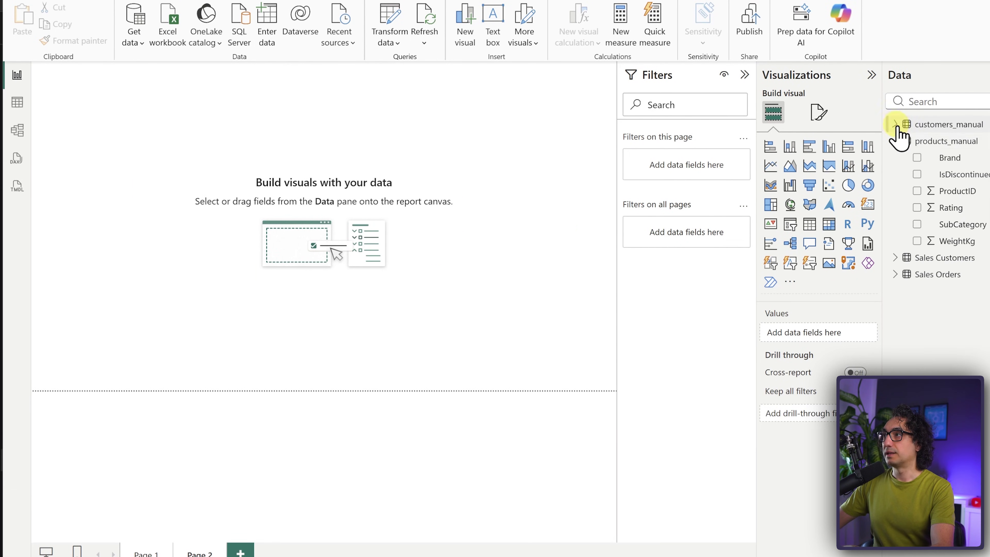
left_click(895, 141)
left_click(895, 157)
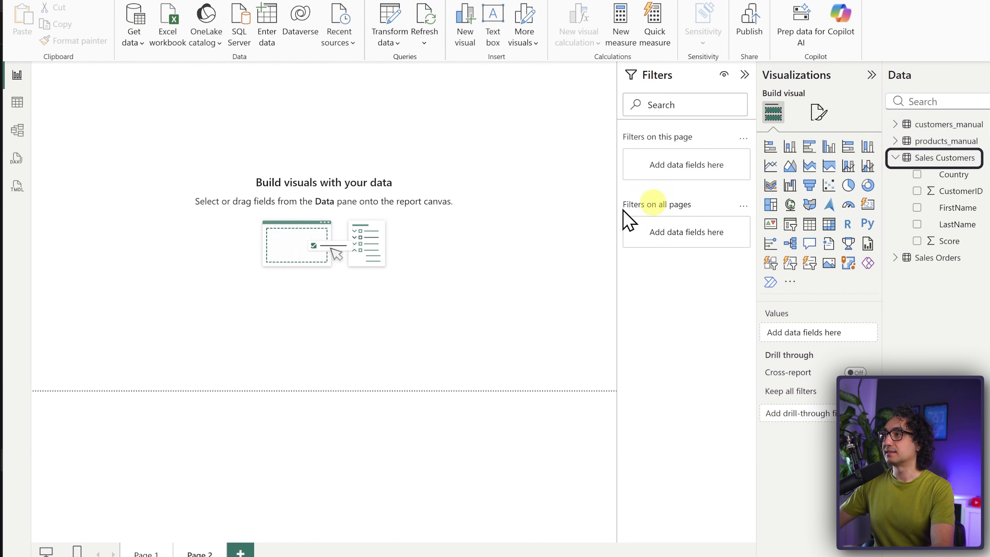
- Add a stacked column chart with Country on the X-axis and Count of CustomerID on the Y-axis, with data labels turned on
left_click(790, 148)
left_click_drag(162, 186, 316, 265)
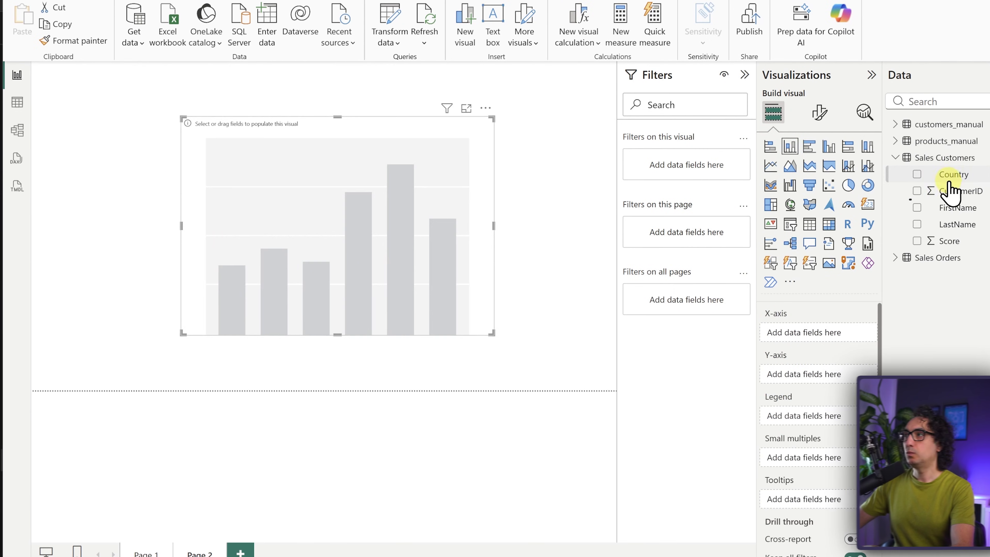
left_click_drag(950, 185, 816, 333)
left_click_drag(950, 191, 819, 384)
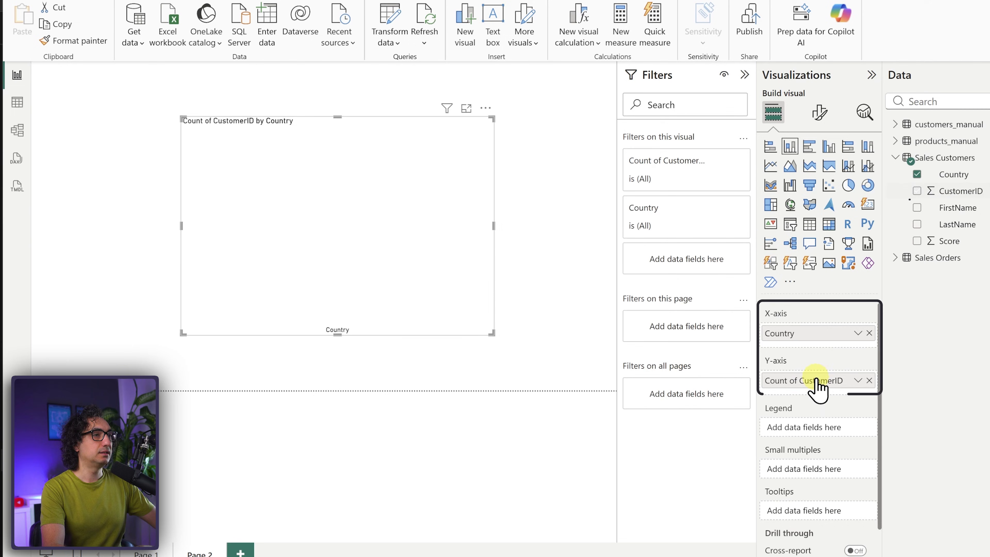
left_click(819, 113)
left_click(865, 436)
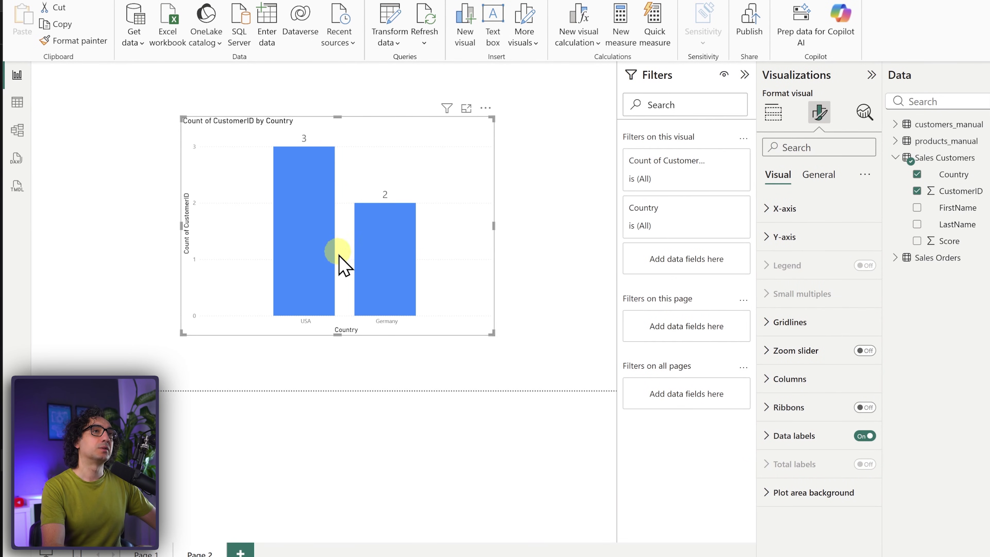
left_click(558, 361)
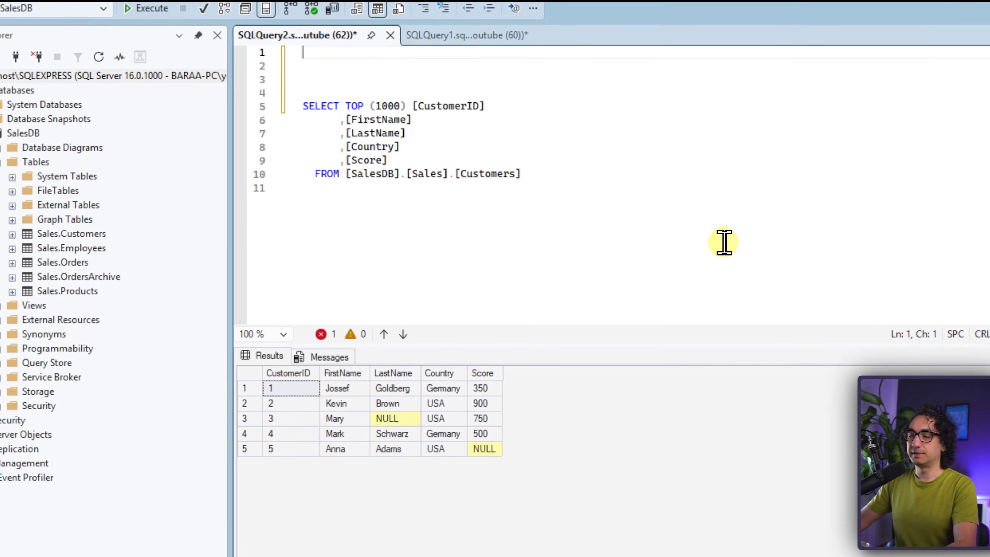
- Above the SELECT query, write an UPDATE statement on Sales.Customers that sets Country = 'USA' where CustomerID = 1
type("UPDATE ")
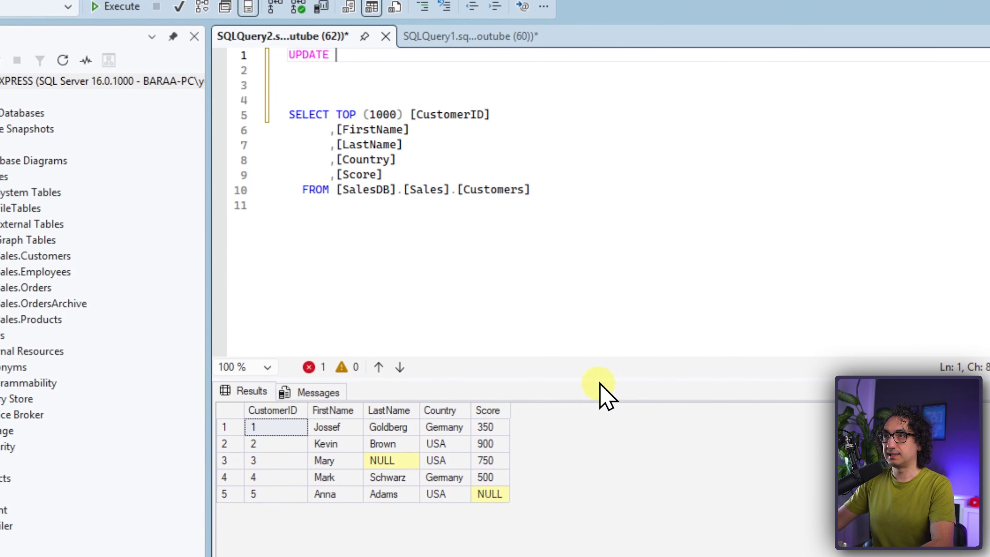
type("Sales.")
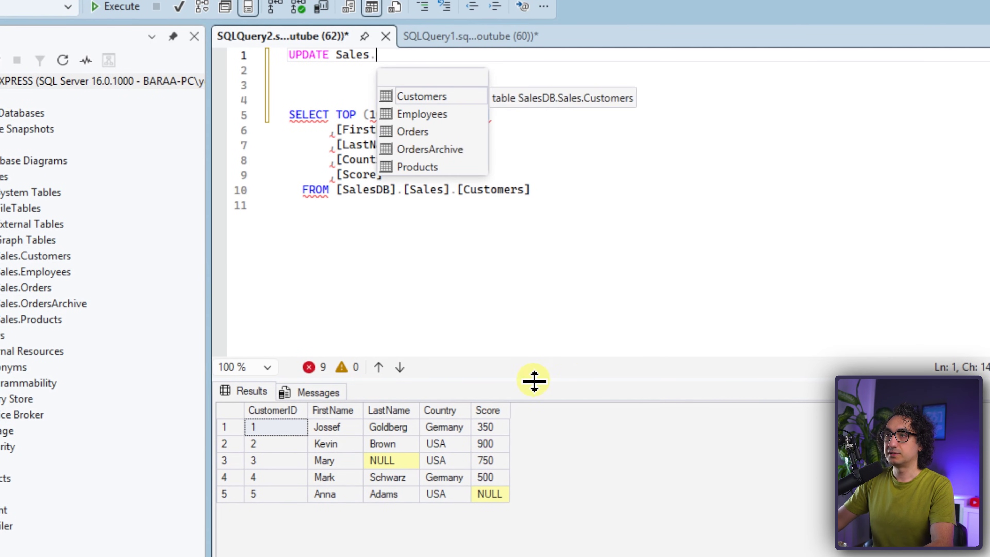
key("Return")
key("Return")
type("SET")
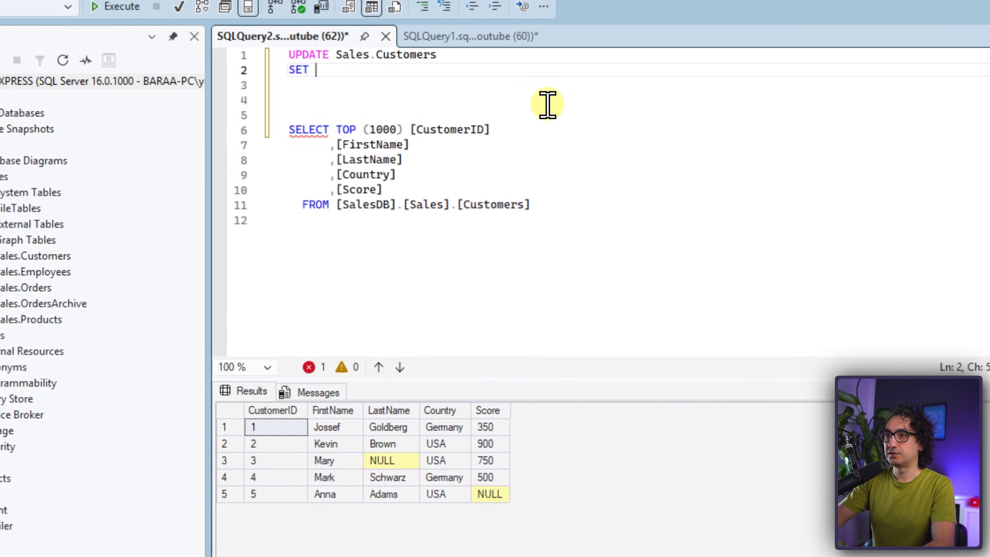
type(" Country = 'USA'")
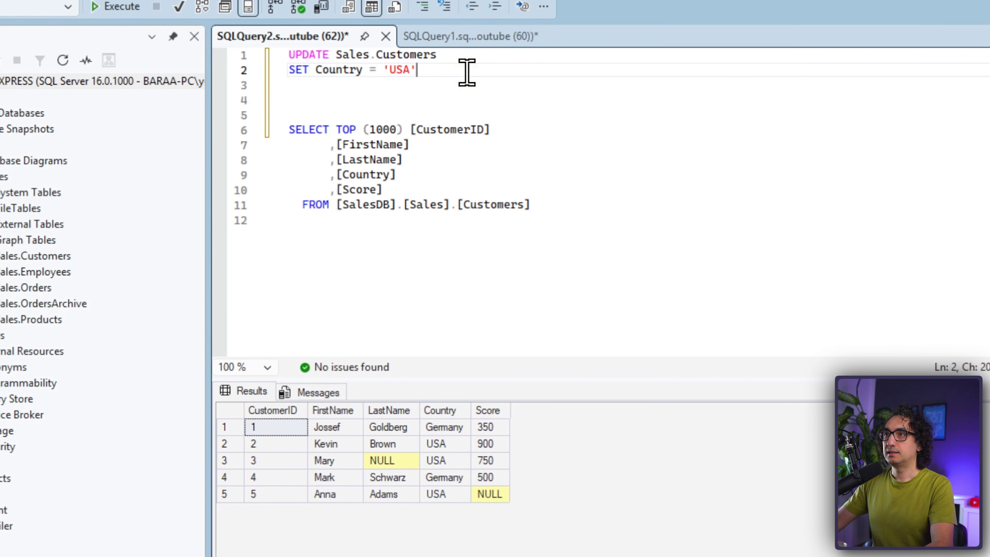
key("Return")
type("WHERE")
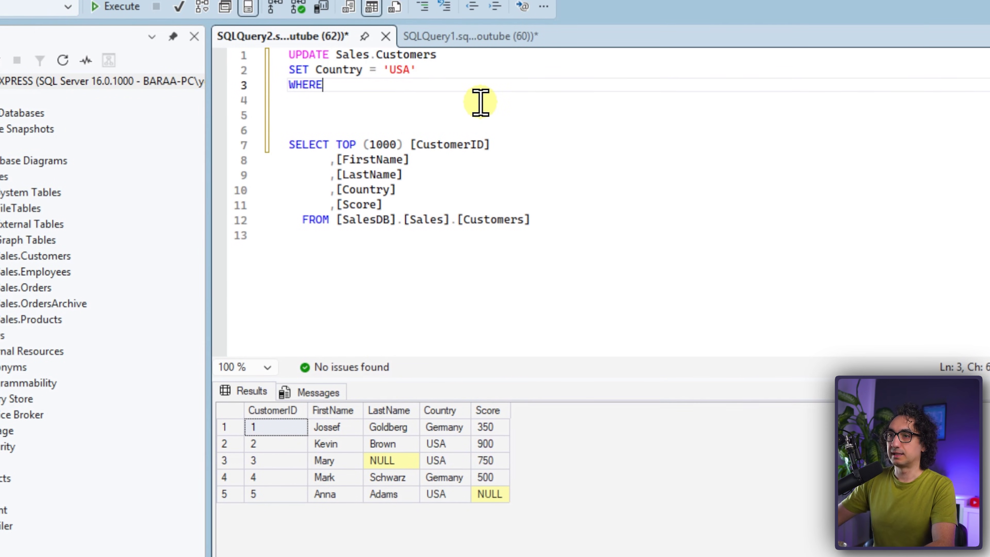
type(" Customer")
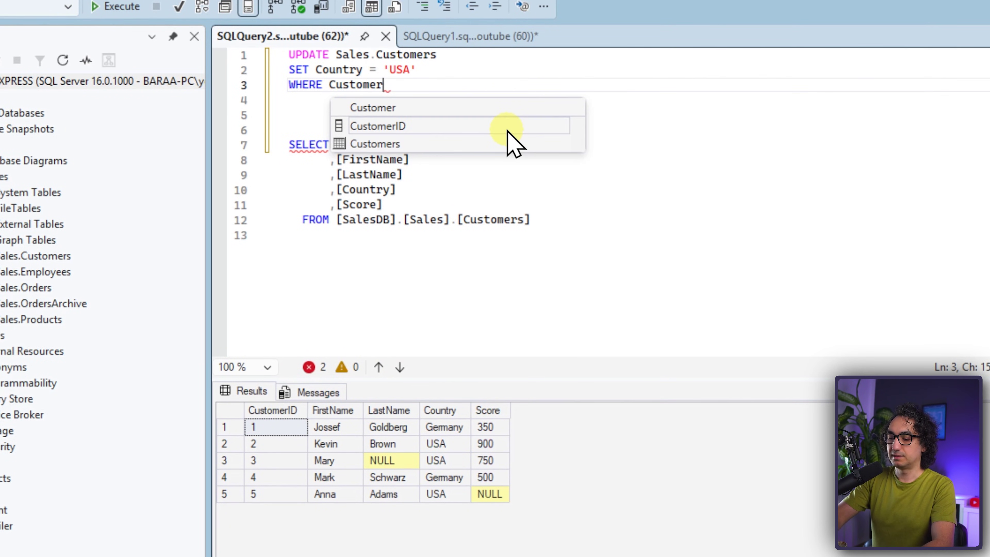
type("ID = 1")
- Execute only the UPDATE statement, and rerun the SELECT query on Sales.Customers by itself
left_click_drag(505, 130, 263, 38)
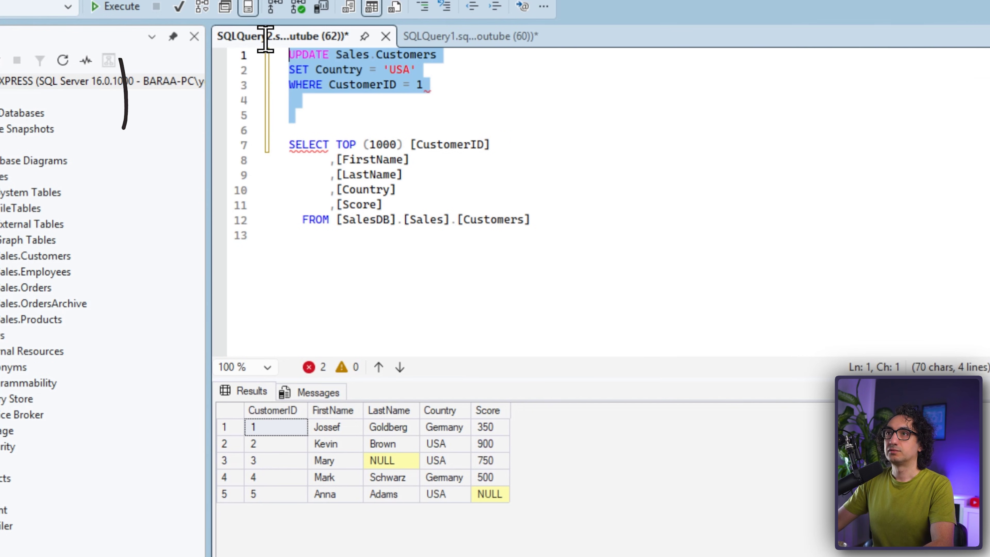
left_click(121, 6)
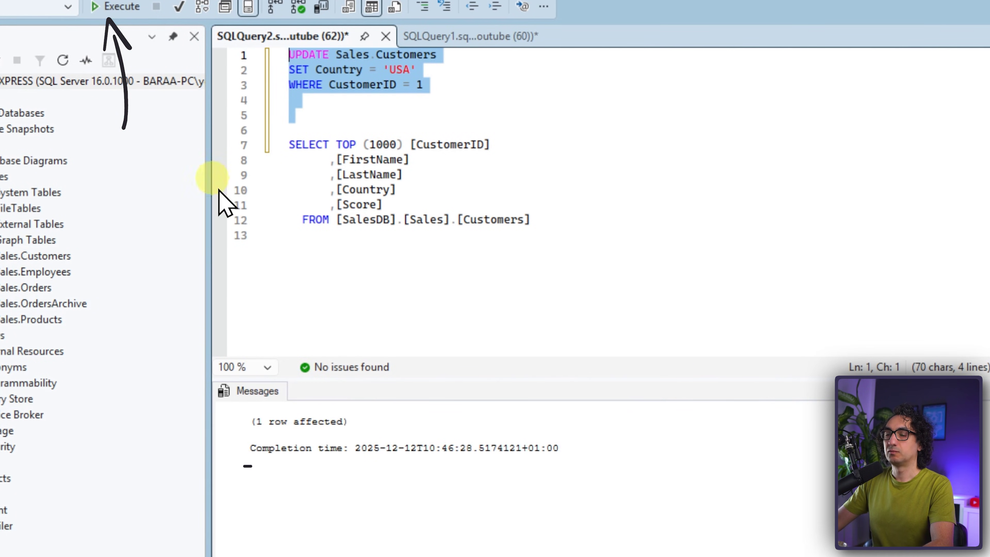
left_click_drag(553, 221, 273, 146)
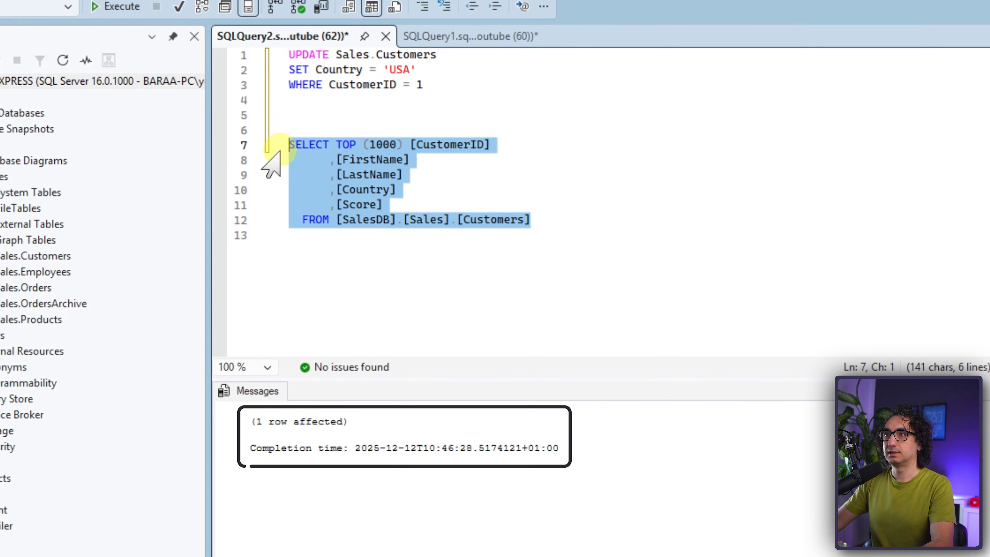
left_click(119, 8)
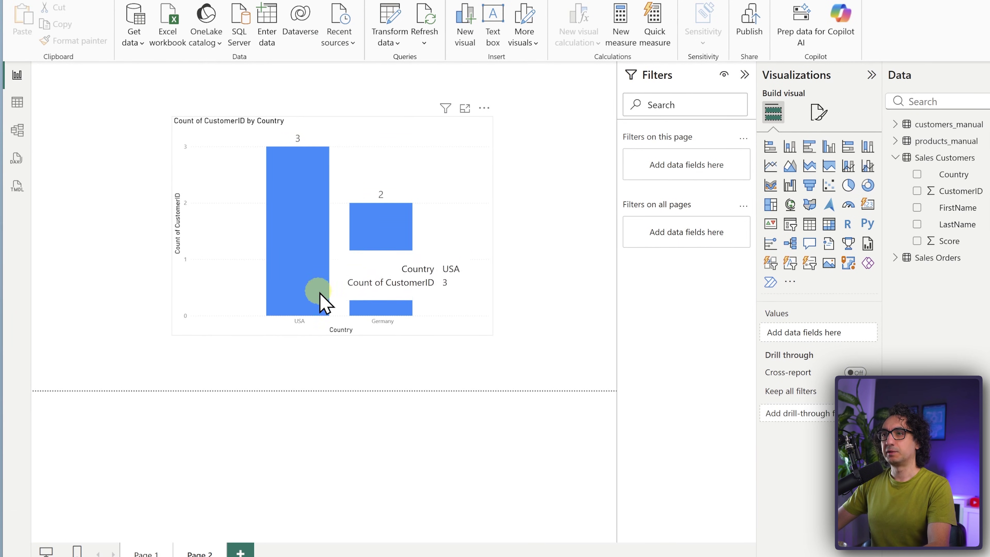
- Move the country column chart to the left side of the report page and narrow it to free space beside it
left_click(458, 207)
left_click_drag(458, 208, 283, 257)
left_click(429, 239)
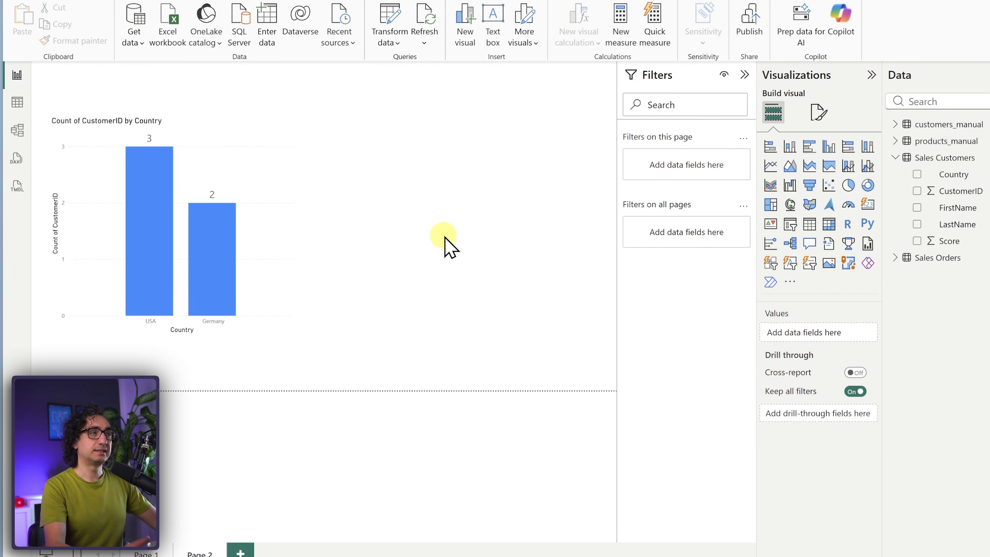
- Add a table visual beside the chart with the Sales Customers fields Country, CustomerID, FirstName, LastName and Score
left_click(810, 226)
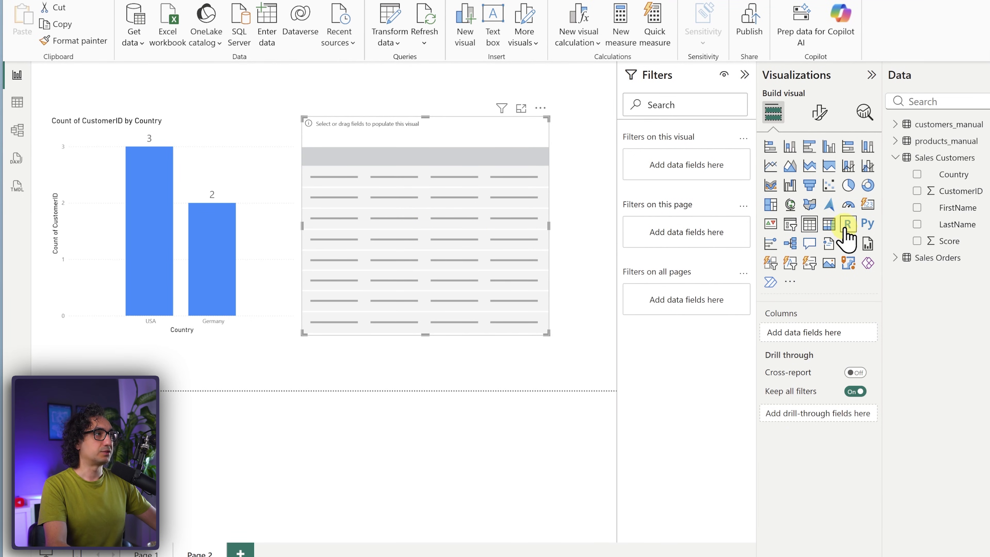
left_click(917, 175)
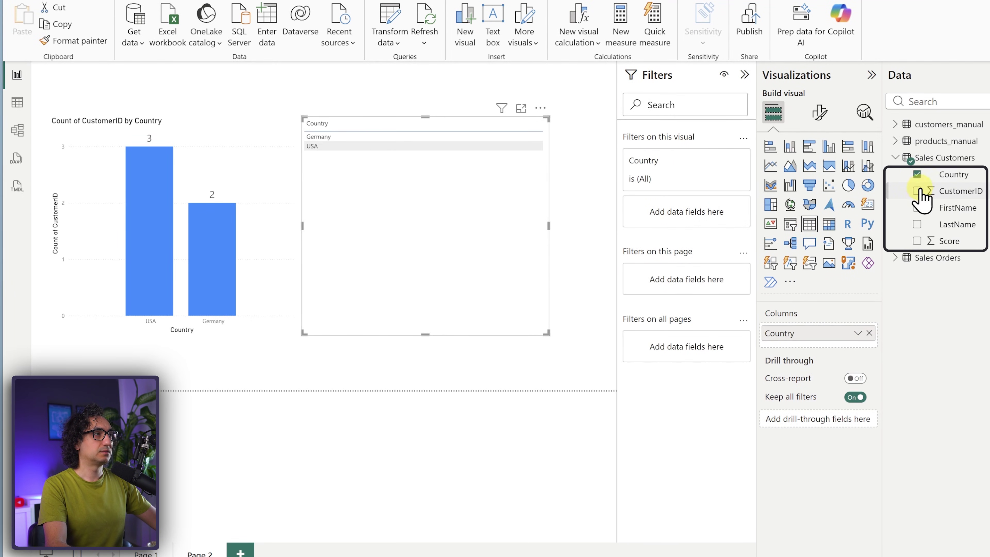
left_click(917, 190)
left_click(917, 208)
left_click(917, 224)
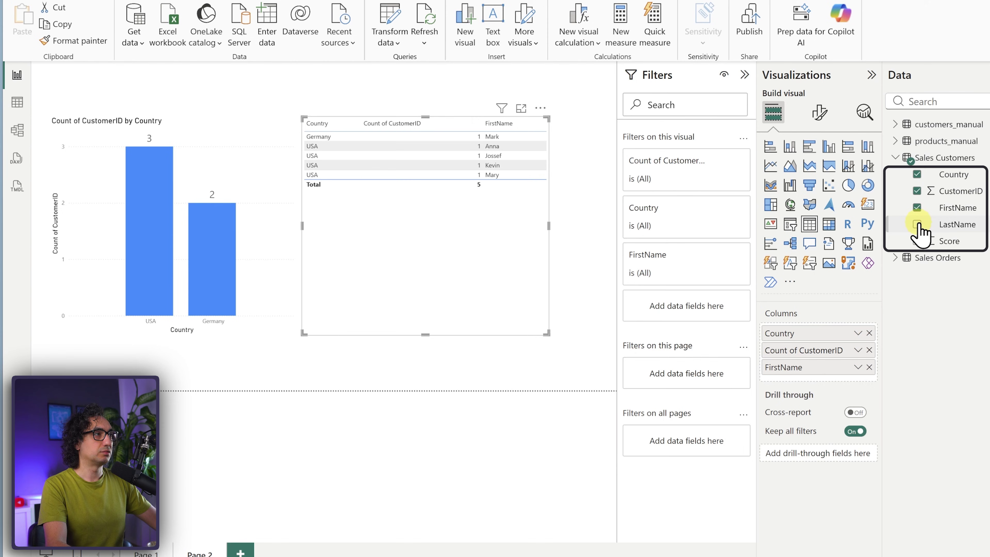
left_click(917, 241)
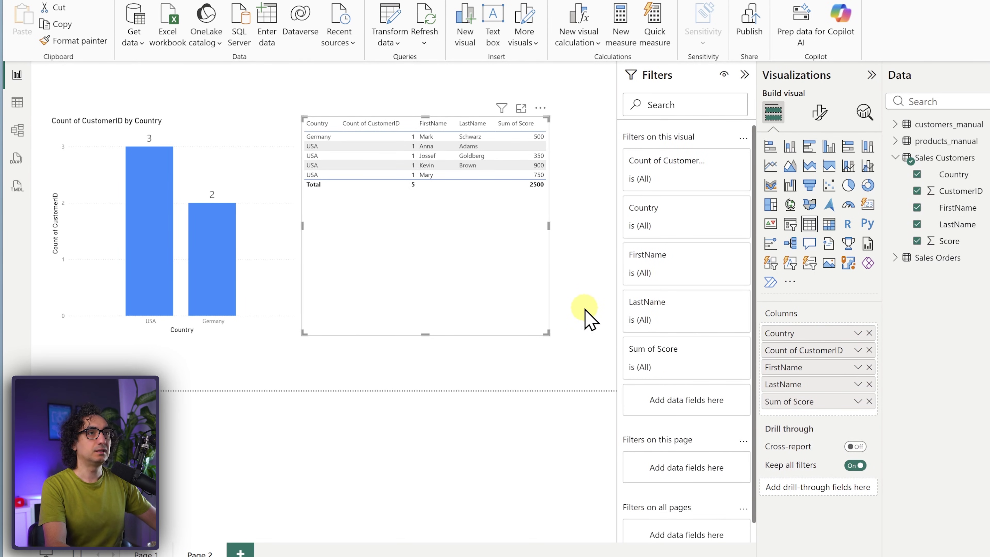
- Reposition the customer table and the column chart so they sit side by side with a small gap, aligned along their top edges
mouse_move(495, 291)
left_mouse_down()
mouse_move(470, 293)
mouse_move(492, 290)
left_mouse_up()
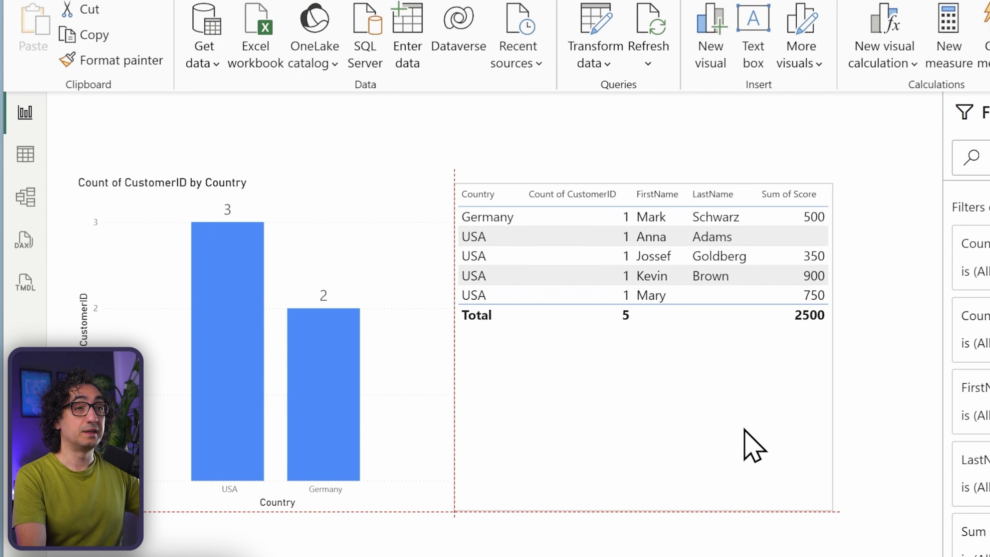
left_click_drag(758, 443, 756, 435)
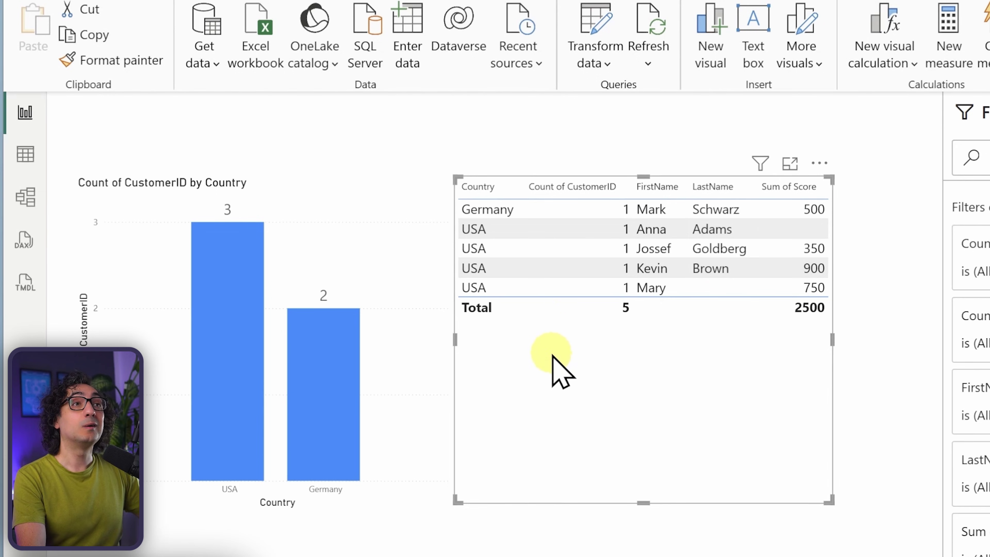
left_click(553, 398)
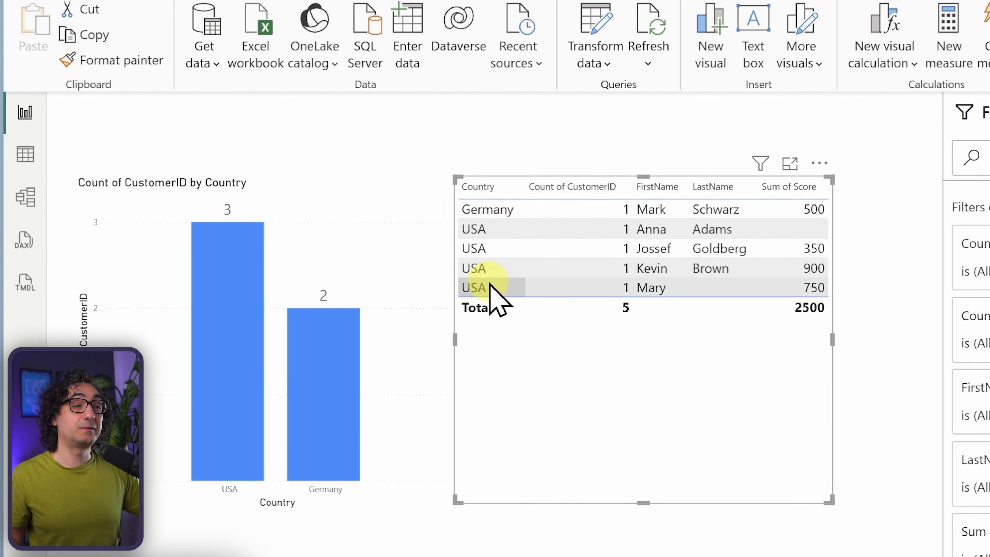
left_click_drag(581, 420, 597, 442)
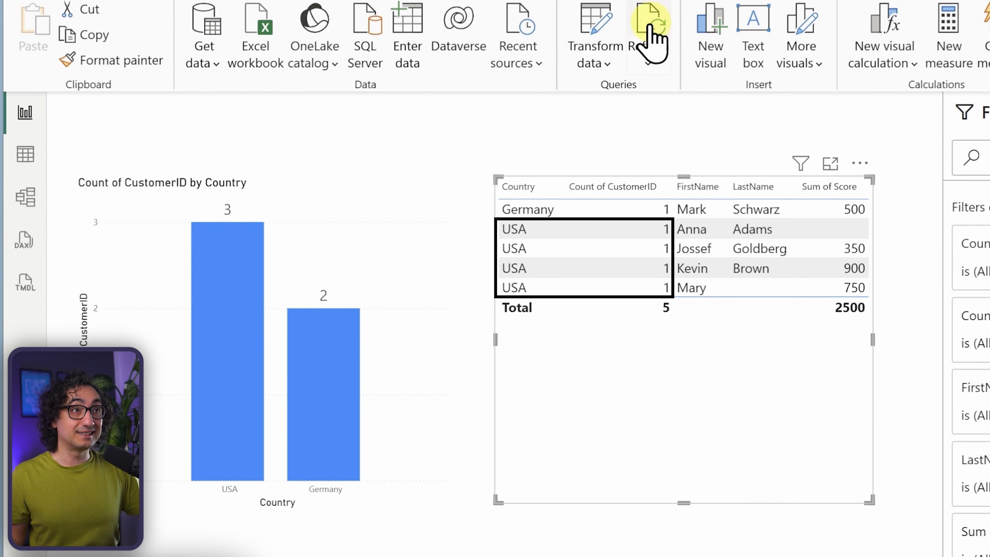
mouse_move(415, 427)
left_mouse_down()
mouse_move(444, 408)
mouse_move(429, 422)
mouse_move(397, 419)
left_mouse_up()
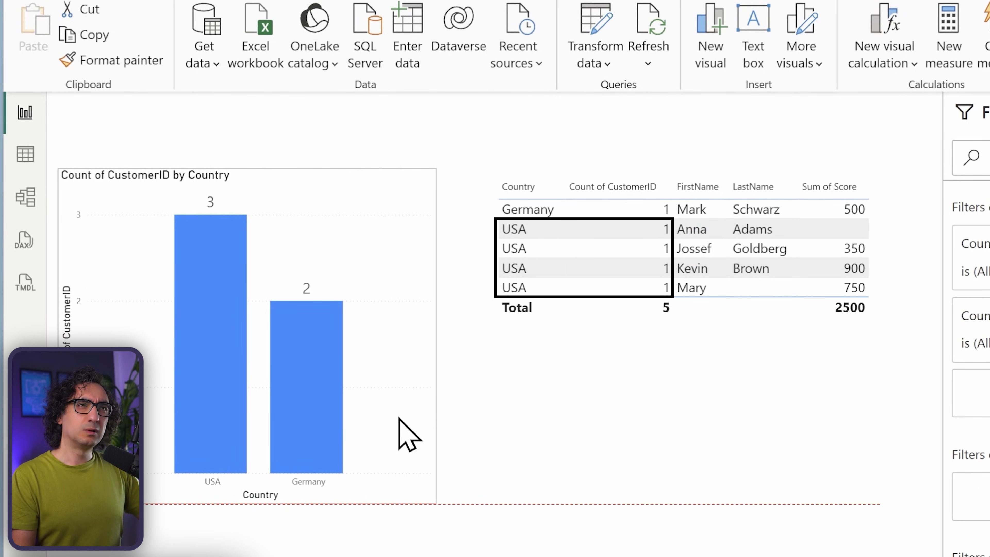
left_click(561, 426)
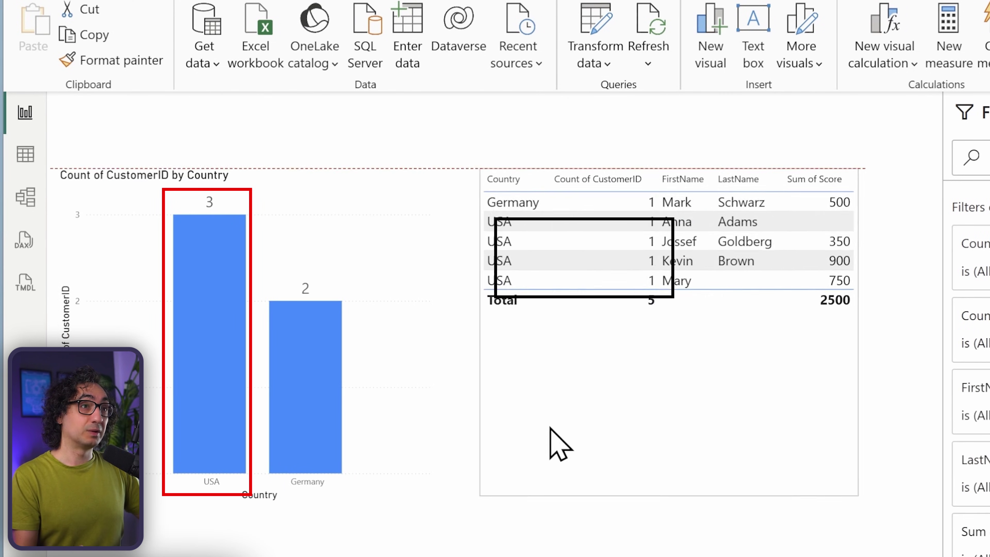